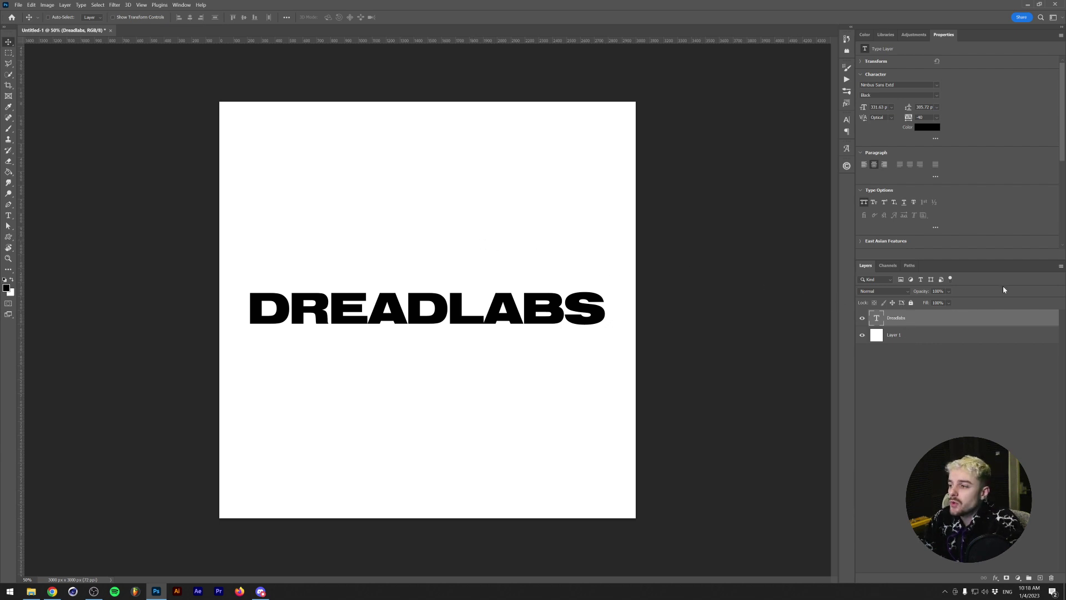
# Convert the Dreadlabs text layer into a smart object
pyautogui.rightClick(959, 318)
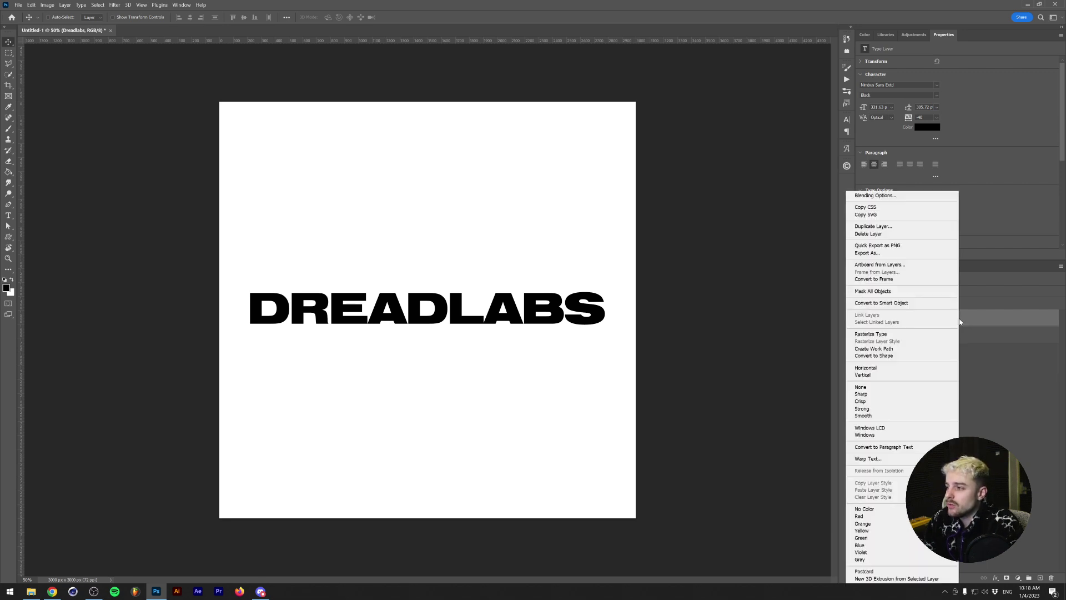
pyautogui.click(895, 303)
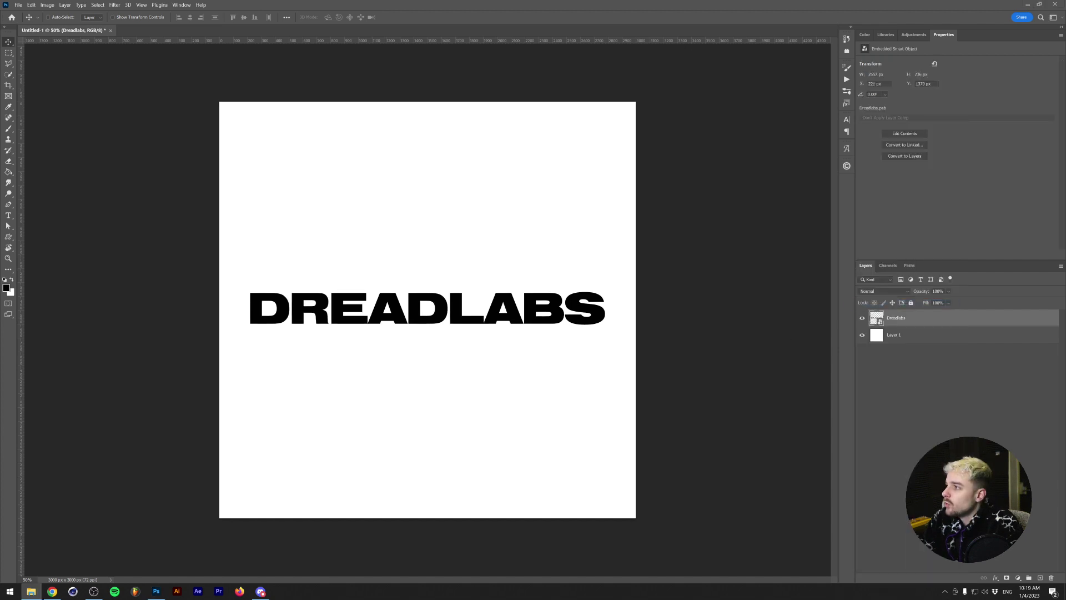
# Open Displacement Map - Example 1 and Example 2 as separate documents, view the first, and return to the text document
pyautogui.moveTo(334, 203); pyautogui.dragTo(295, 28)
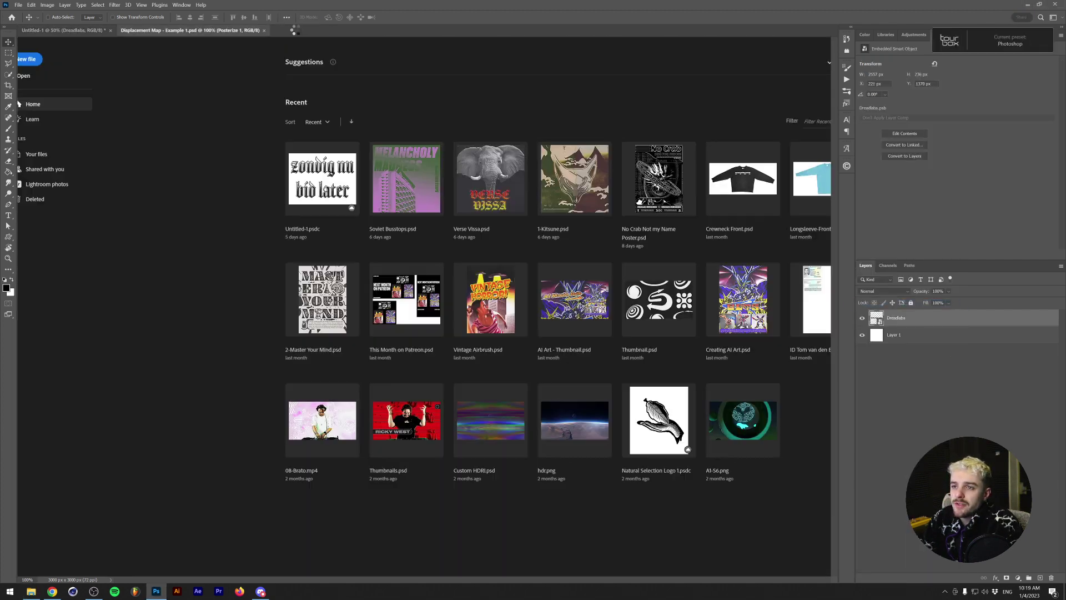
pyautogui.click(213, 31)
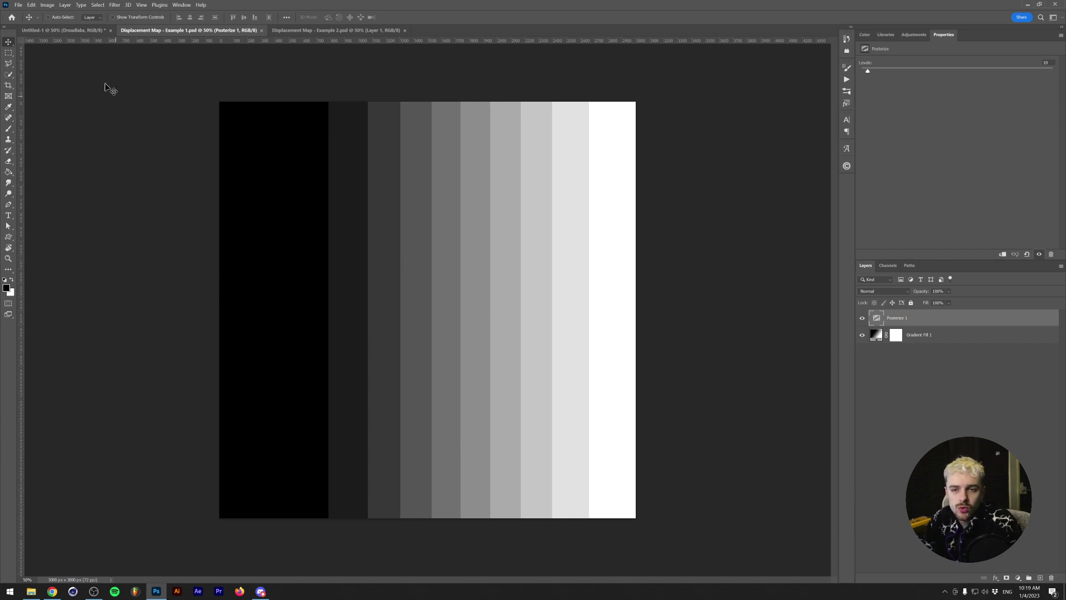
pyautogui.click(74, 31)
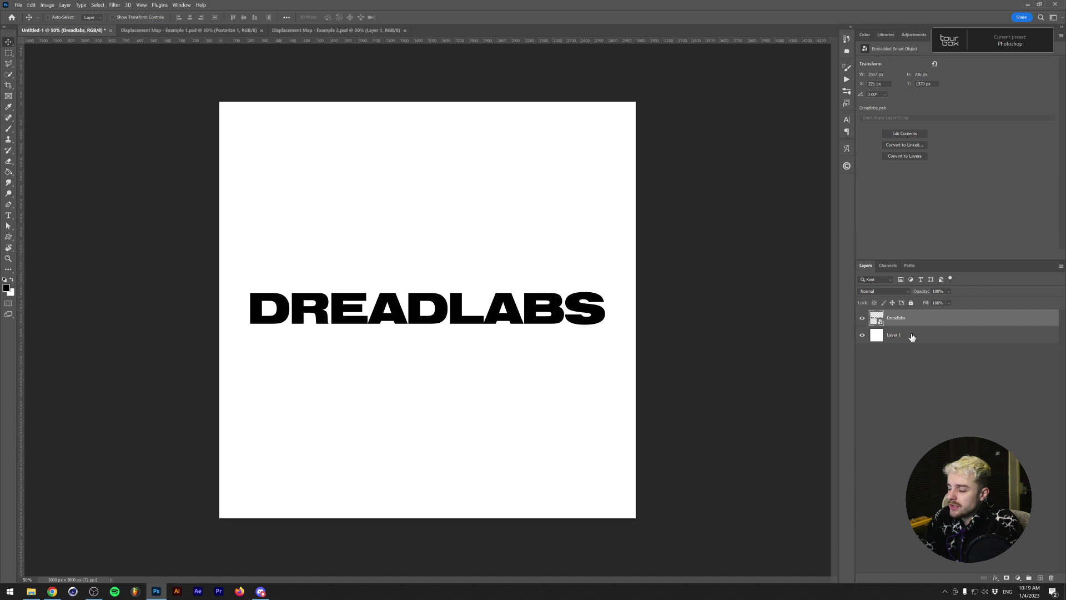
# Start a Displace filter on the Dreadlabs layer with horizontal scale 0, vertical scale 50 and the map stretched to fit
pyautogui.click(115, 5)
pyautogui.moveTo(189, 118)
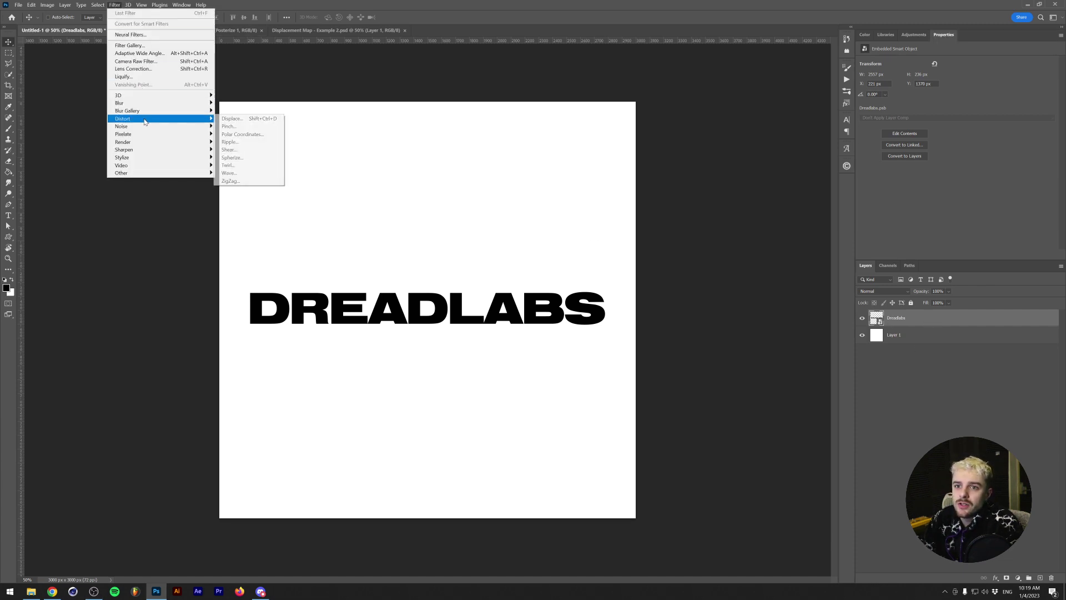
pyautogui.click(253, 120)
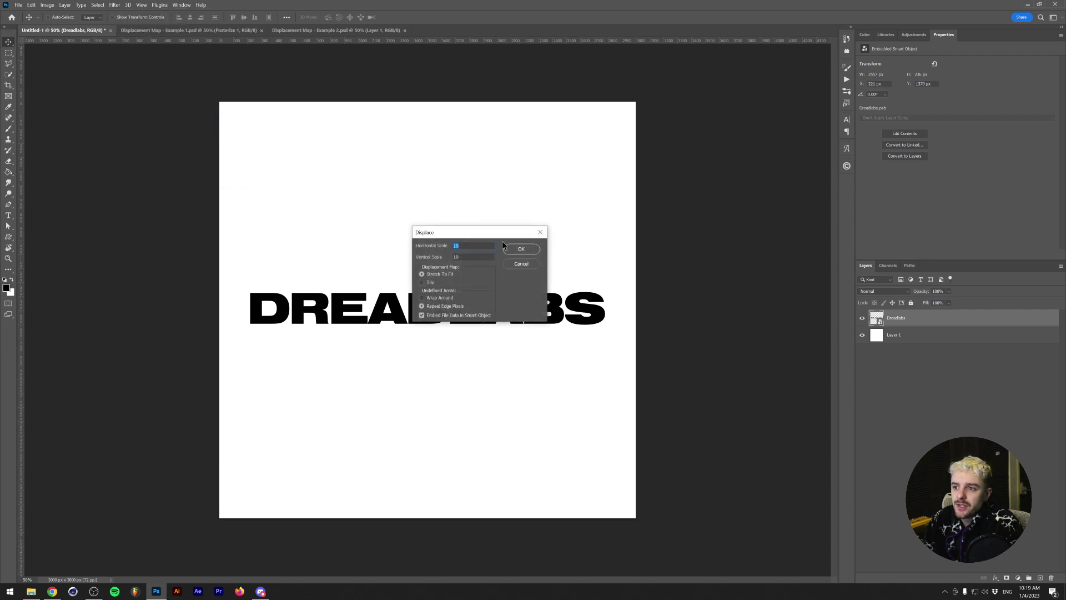
pyautogui.moveTo(492, 241); pyautogui.dragTo(444, 179)
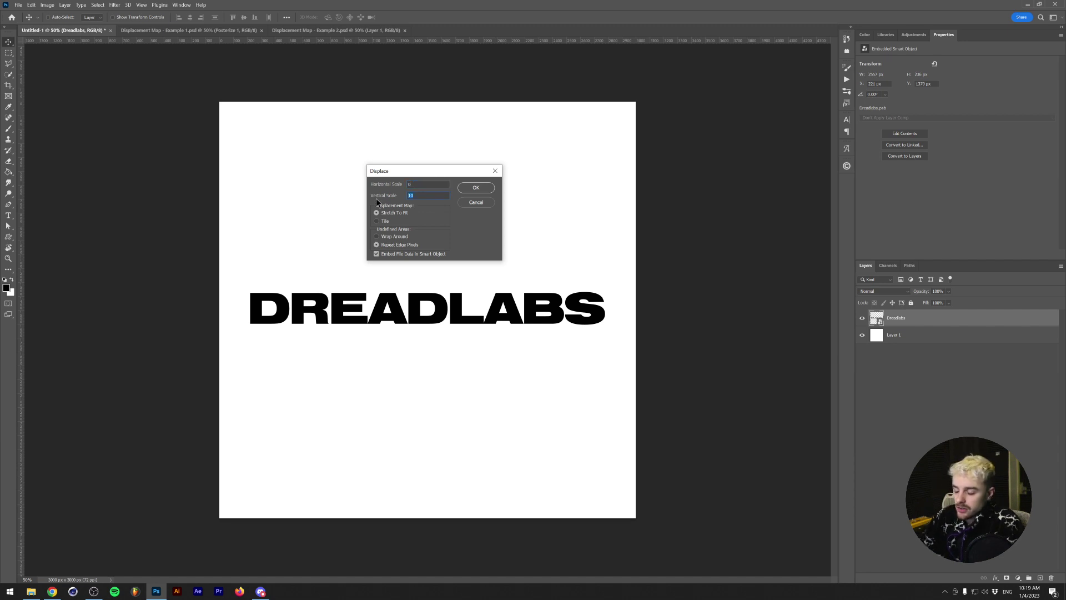
pyautogui.write('50')
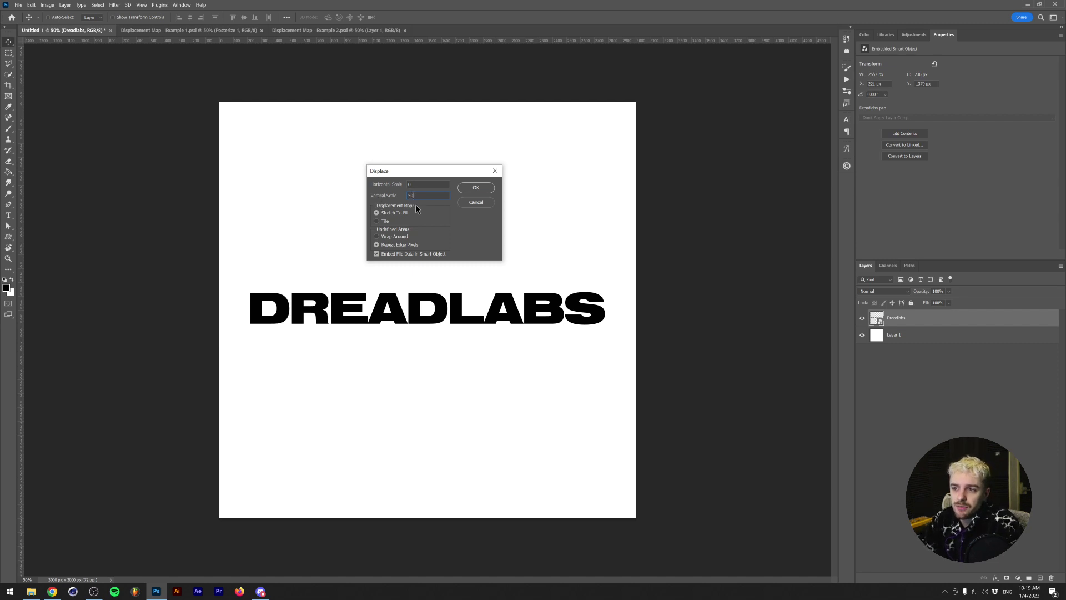
pyautogui.click(417, 184)
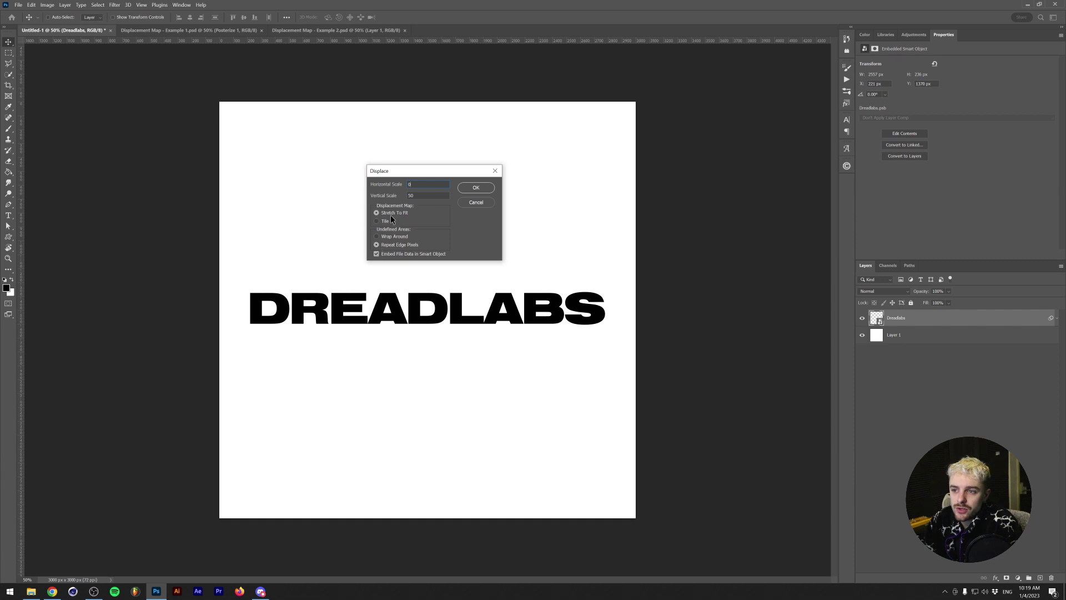
pyautogui.click(476, 188)
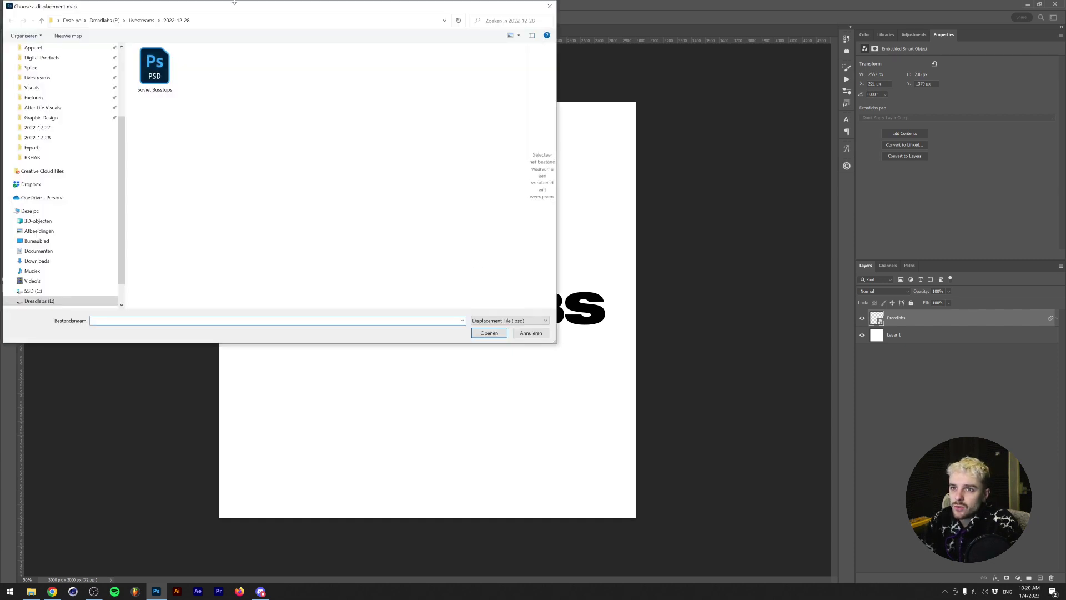
# Load Displacement Map - Example 1 from Downloads > Videos > Displacement Maps Explained as the filter's displacement map
pyautogui.moveTo(409, 92); pyautogui.dragTo(504, 188)
pyautogui.scroll(4, 328, 261)
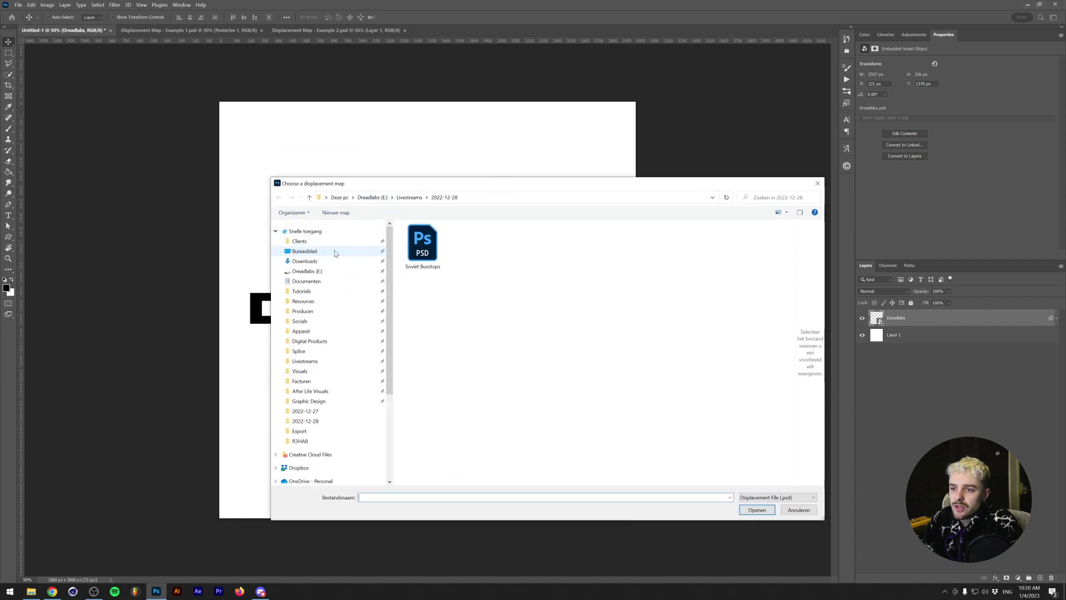
pyautogui.click(328, 261)
pyautogui.doubleClick(444, 248)
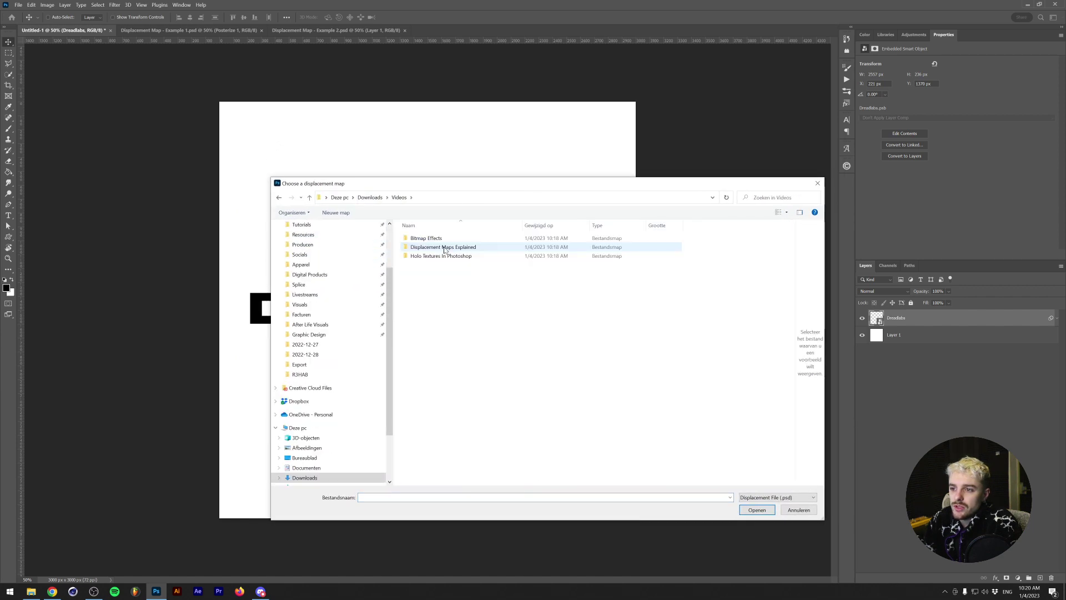
pyautogui.doubleClick(444, 250)
pyautogui.click(427, 253)
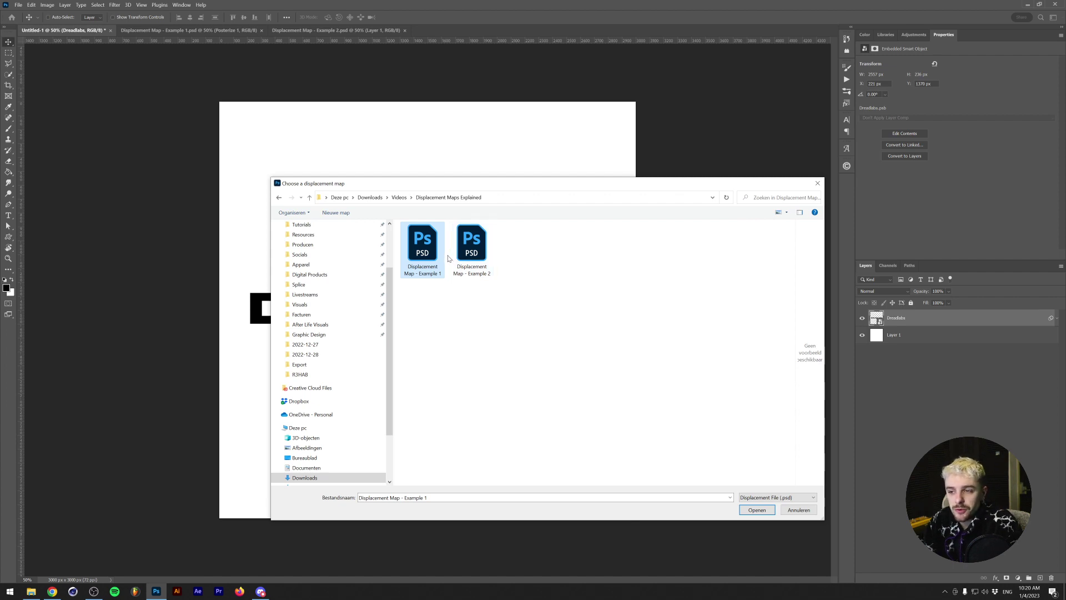
pyautogui.click(744, 511)
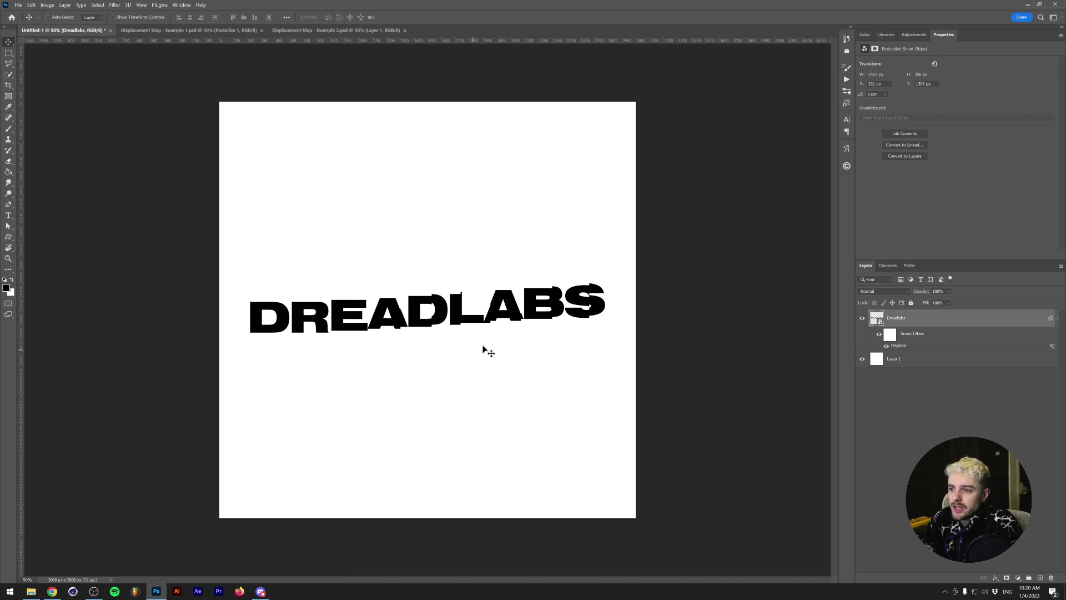
# Set the Displace filter's vertical scale to 250 and reapply it with Displacement Map - Example 1
pyautogui.doubleClick(899, 346)
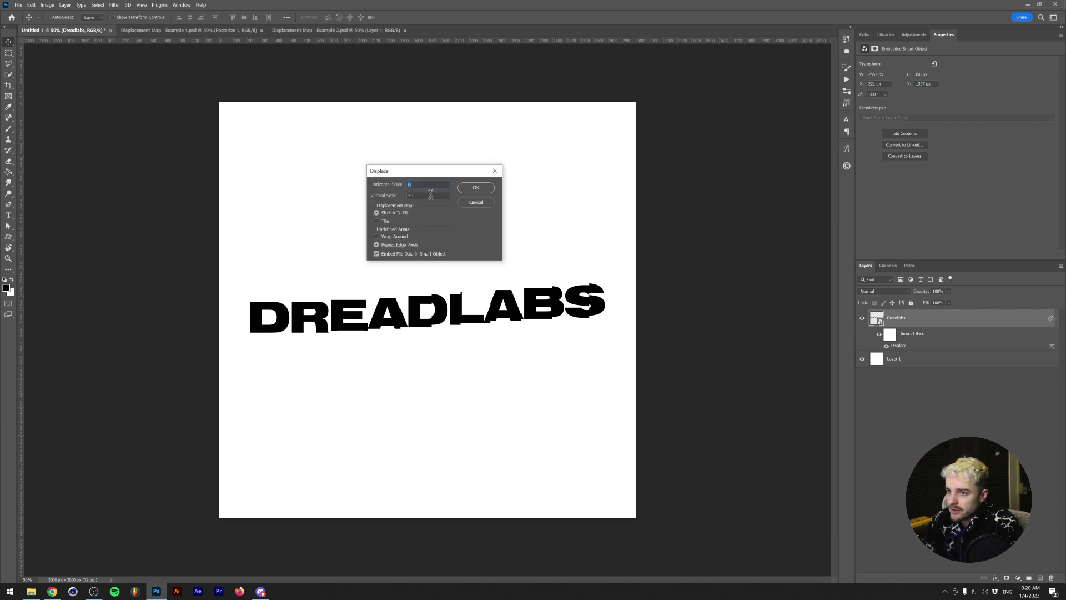
pyautogui.press('Tab')
pyautogui.write('2')
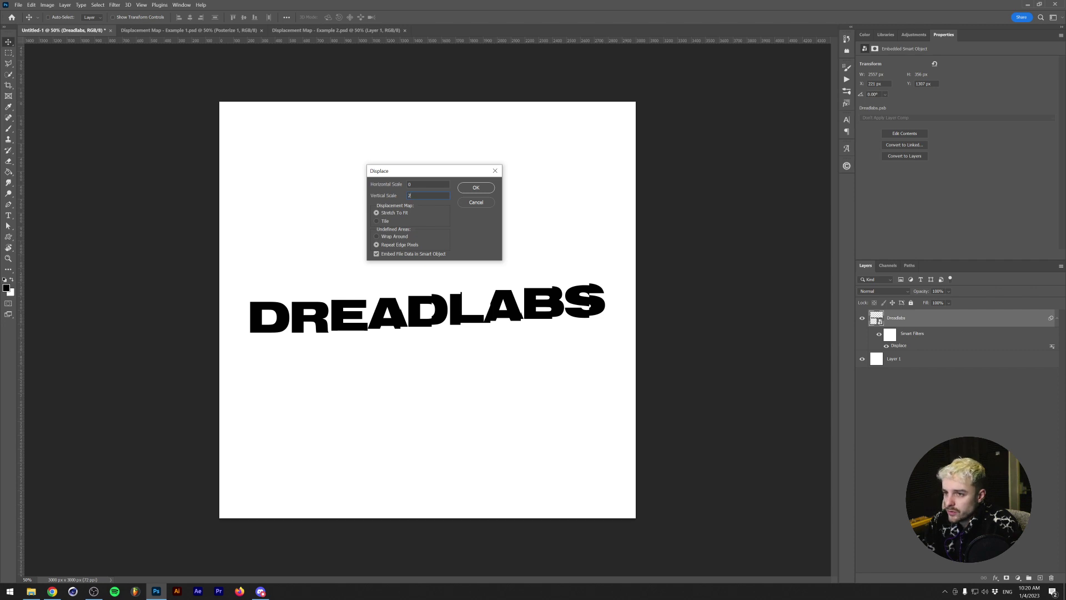
pyautogui.click(475, 187)
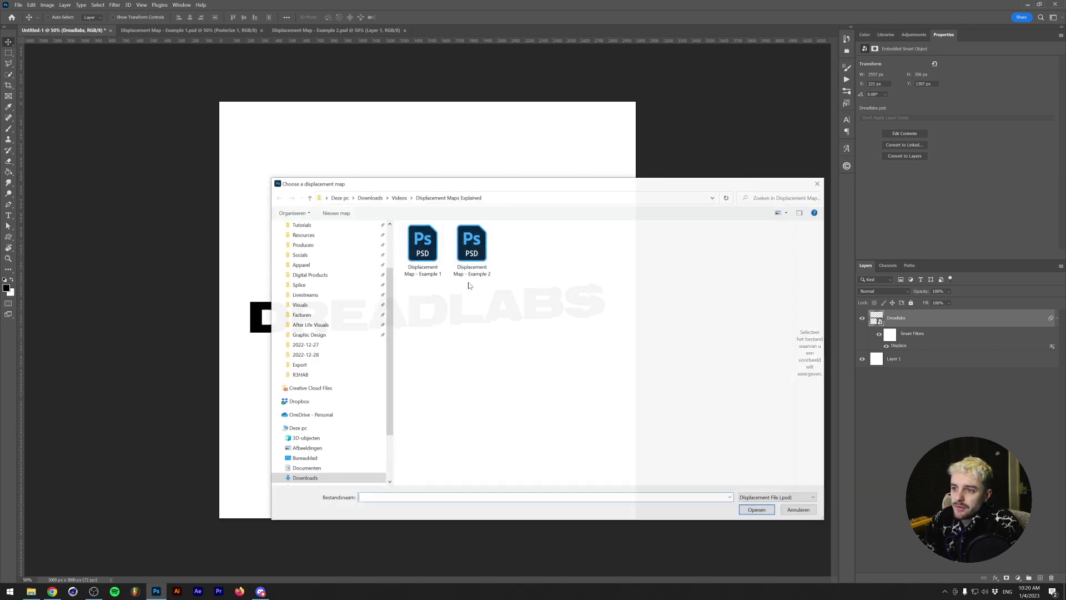
pyautogui.doubleClick(423, 244)
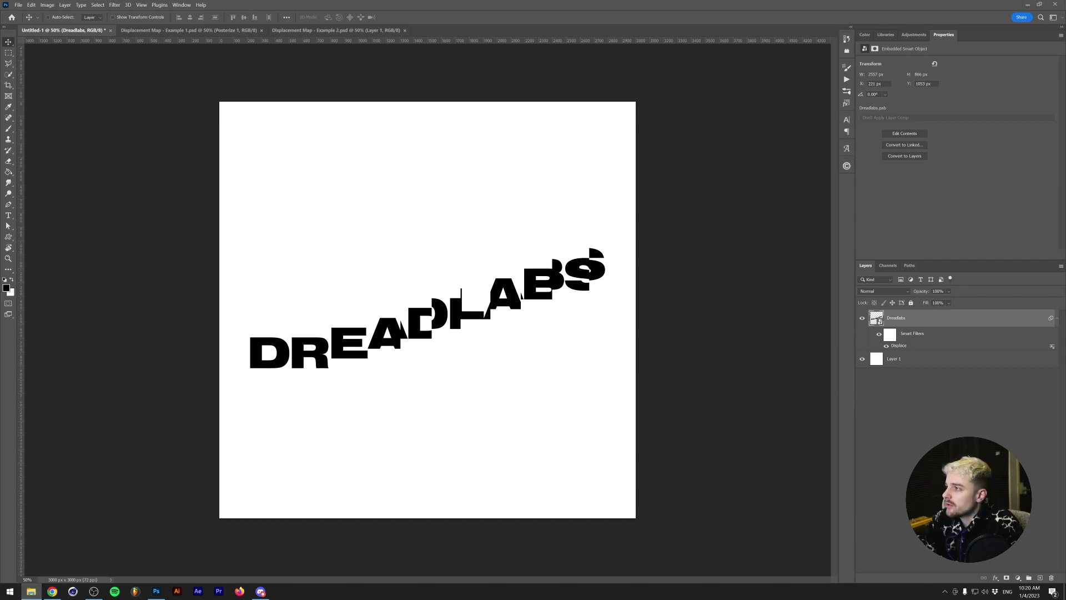
# Place Displacement Map - Example 1 as a layer above the displaced text and lower its opacity to 60%
pyautogui.moveTo(418, 239); pyautogui.dragTo(428, 245)
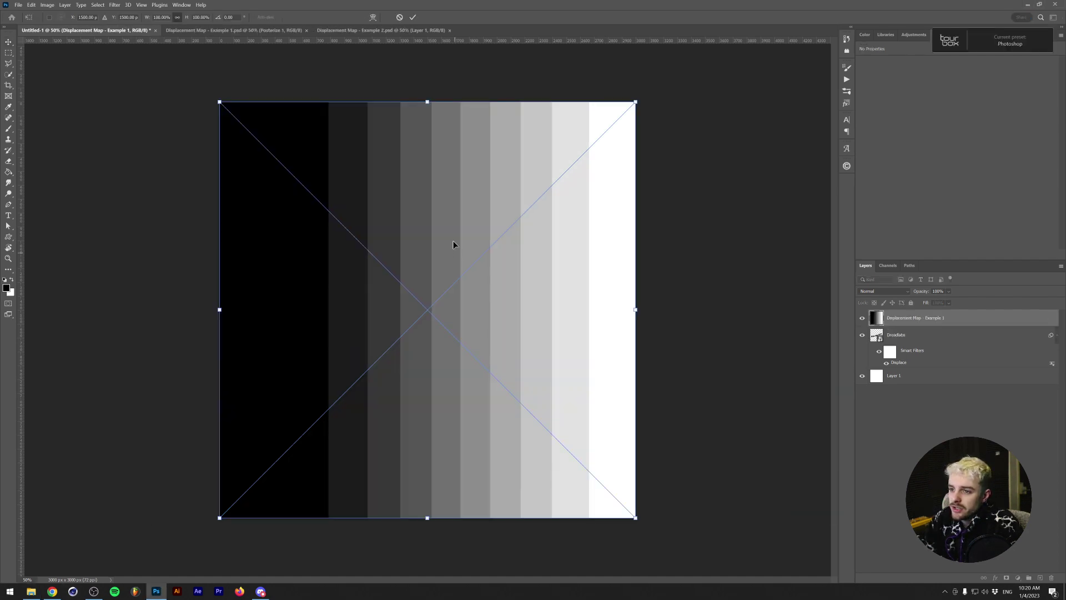
pyautogui.click(412, 17)
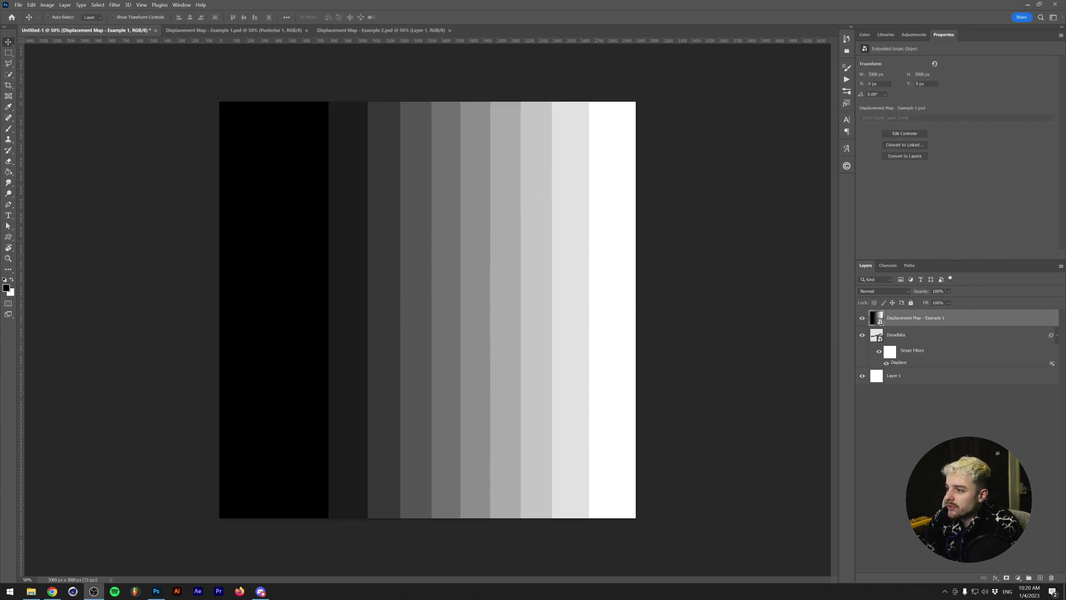
pyautogui.moveTo(951, 302); pyautogui.dragTo(949, 303)
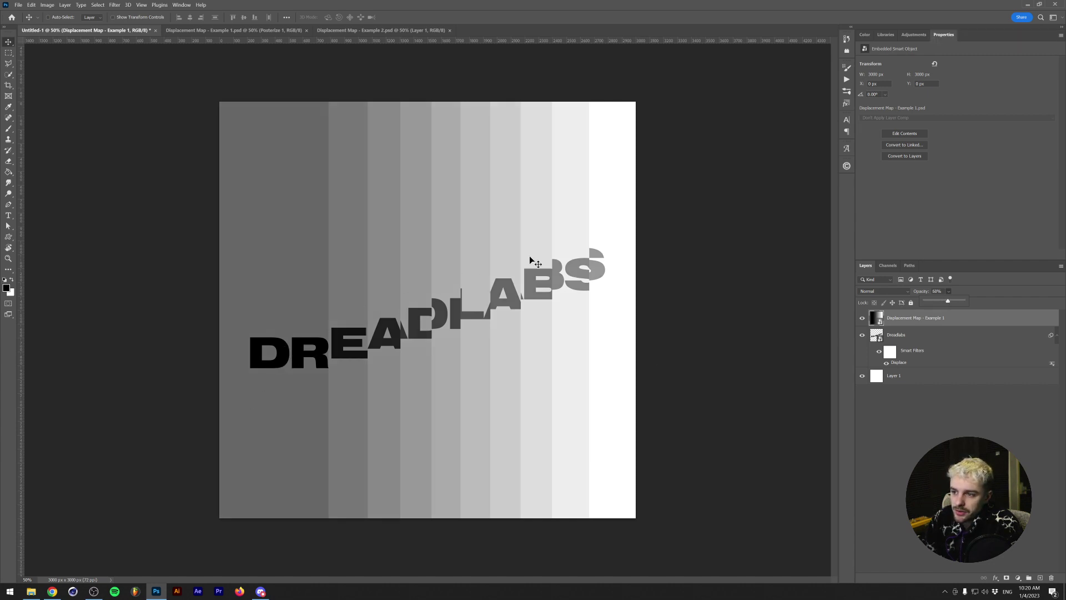
# Set the horizontal scale of the Dreadlabs layer's Displace filter to 250, again using Displacement Map - Example 1
pyautogui.click(939, 333)
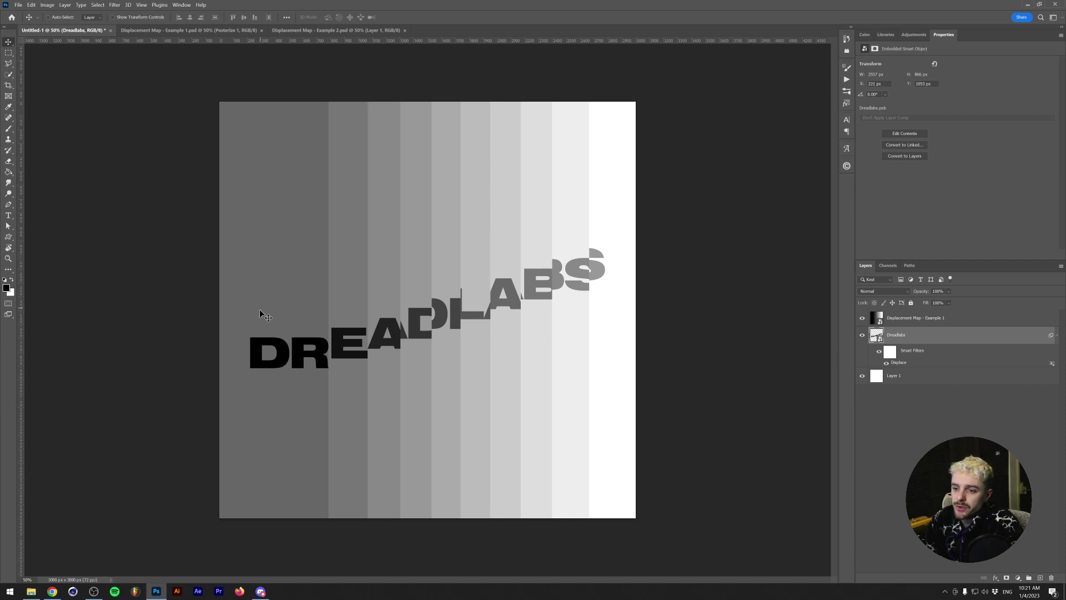
pyautogui.doubleClick(898, 362)
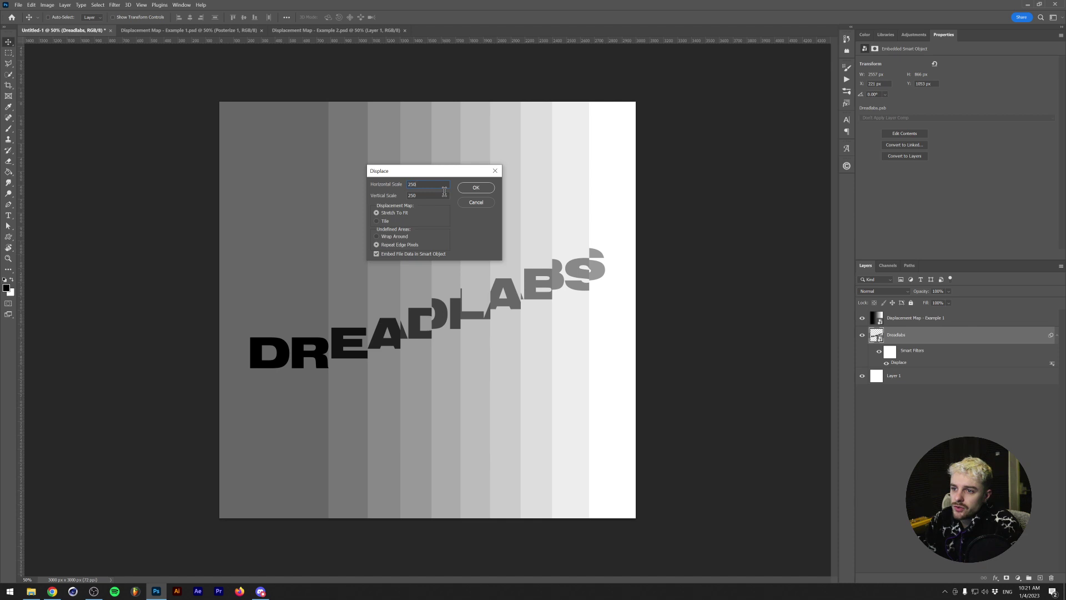
pyautogui.click(472, 187)
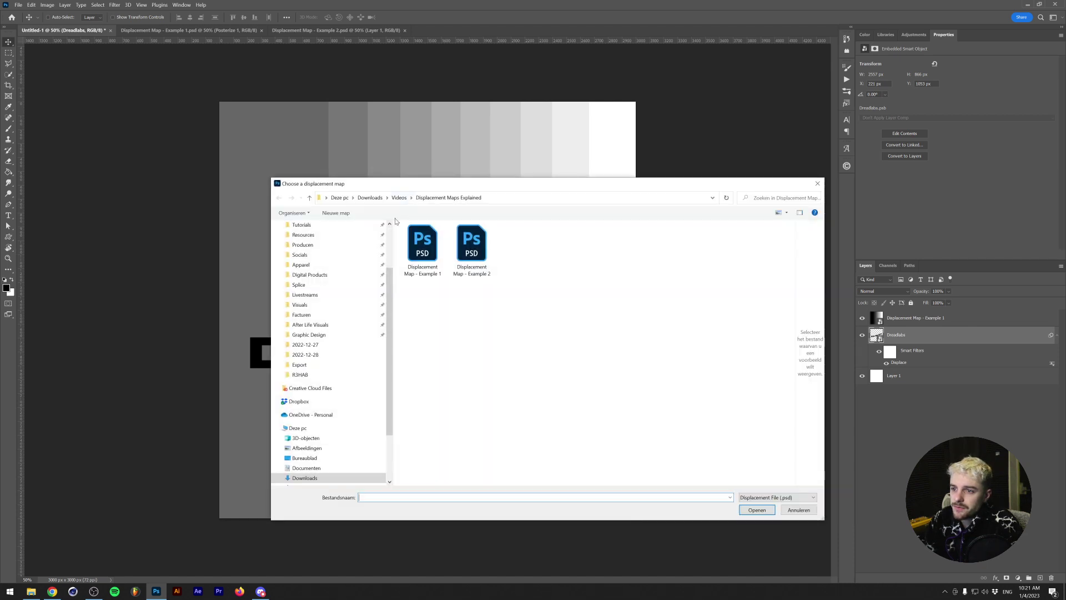
pyautogui.doubleClick(415, 246)
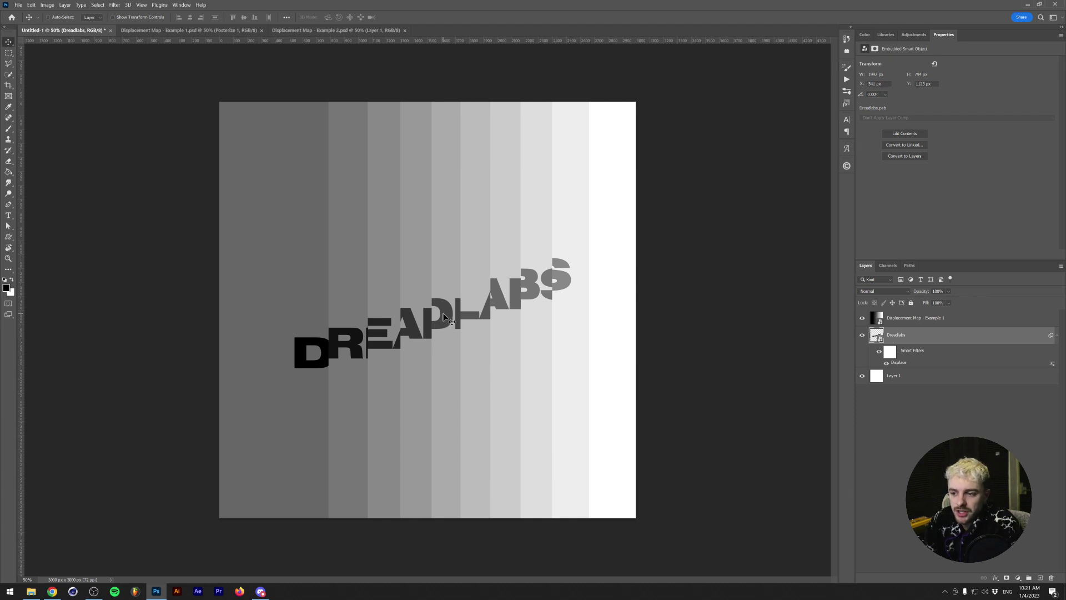
# Delete the Displacement Map - Example 1 layer and the Displace smart filter from the Dreadlabs layer
pyautogui.click(912, 315)
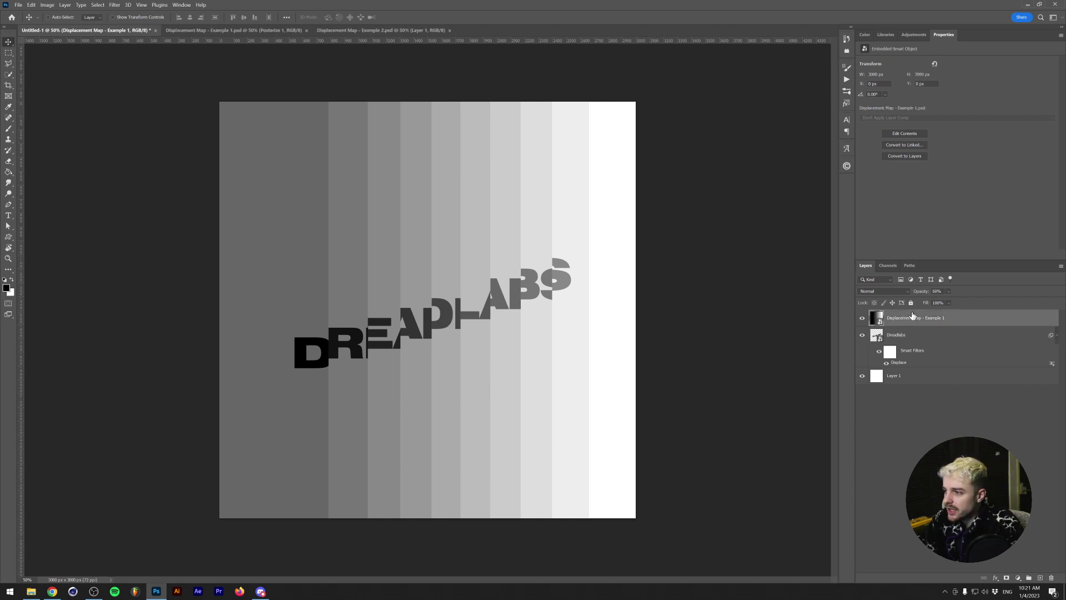
pyautogui.press('Delete')
pyautogui.rightClick(902, 347)
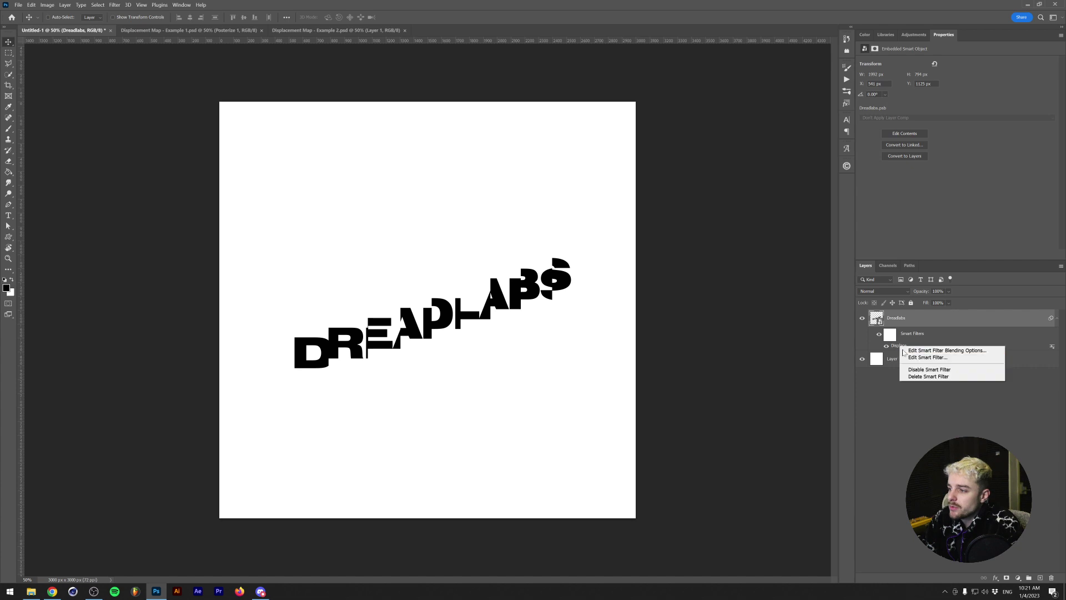
pyautogui.click(926, 376)
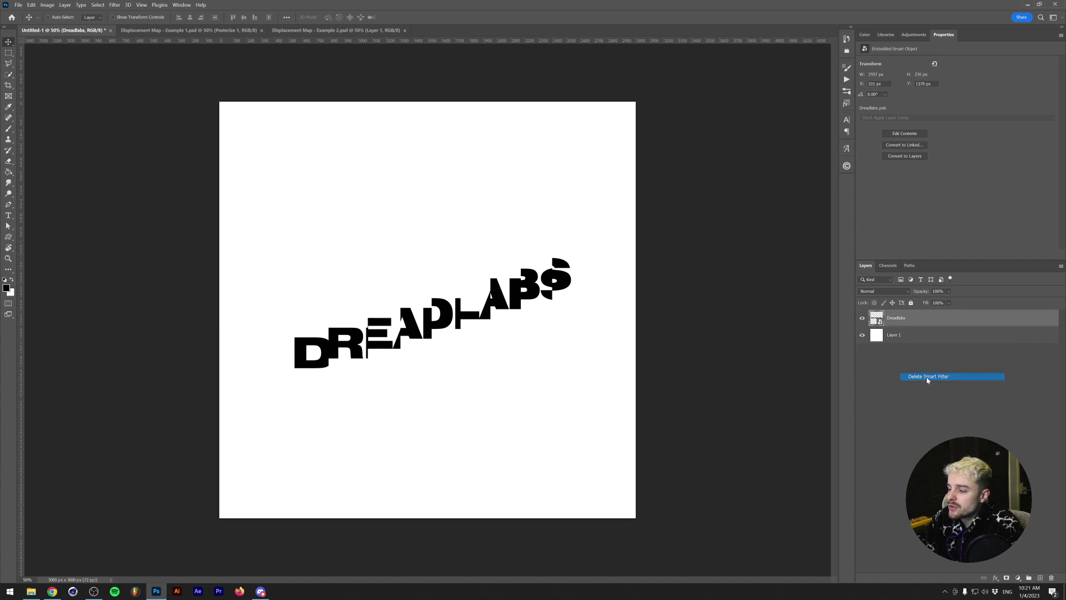
# View the Displacement Map - Example 2 document, and apply a Displace filter with that map to the Dreadlabs layer
pyautogui.click(114, 4)
pyautogui.click(357, 32)
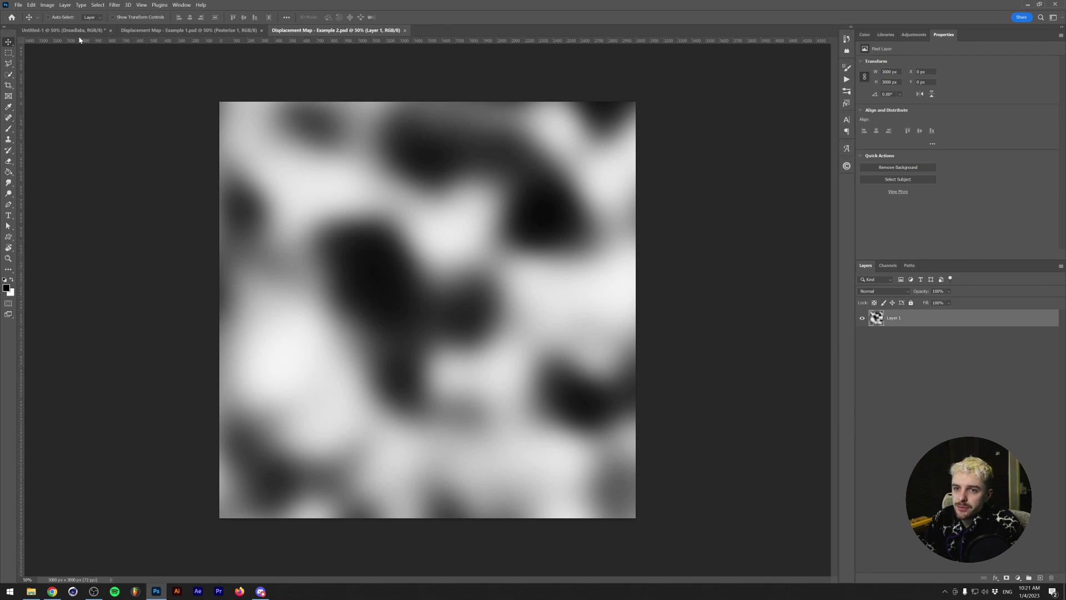
pyautogui.click(78, 31)
pyautogui.moveTo(123, 118)
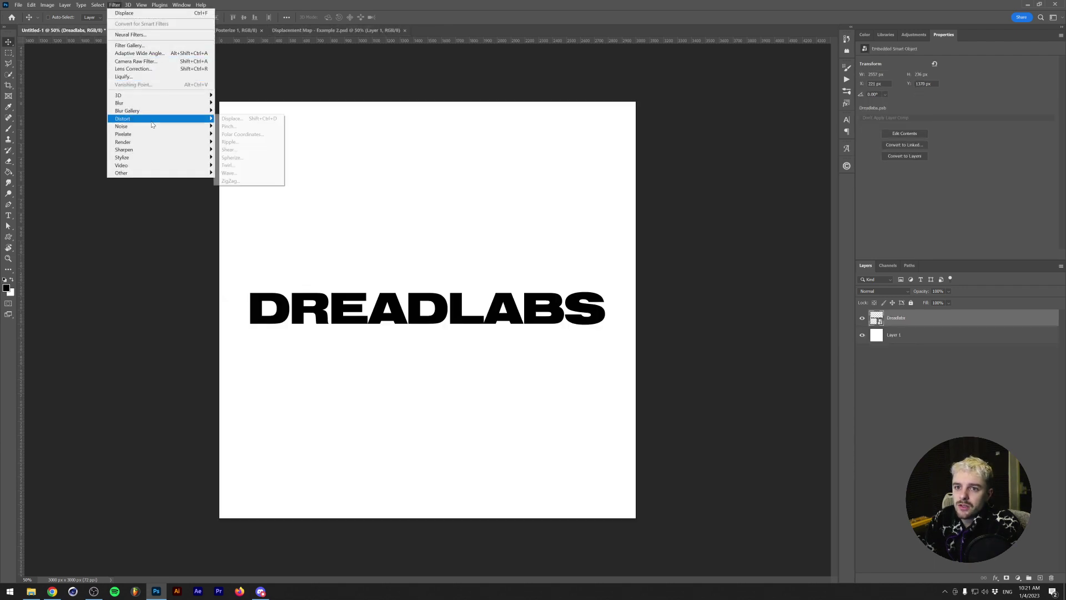
pyautogui.click(239, 118)
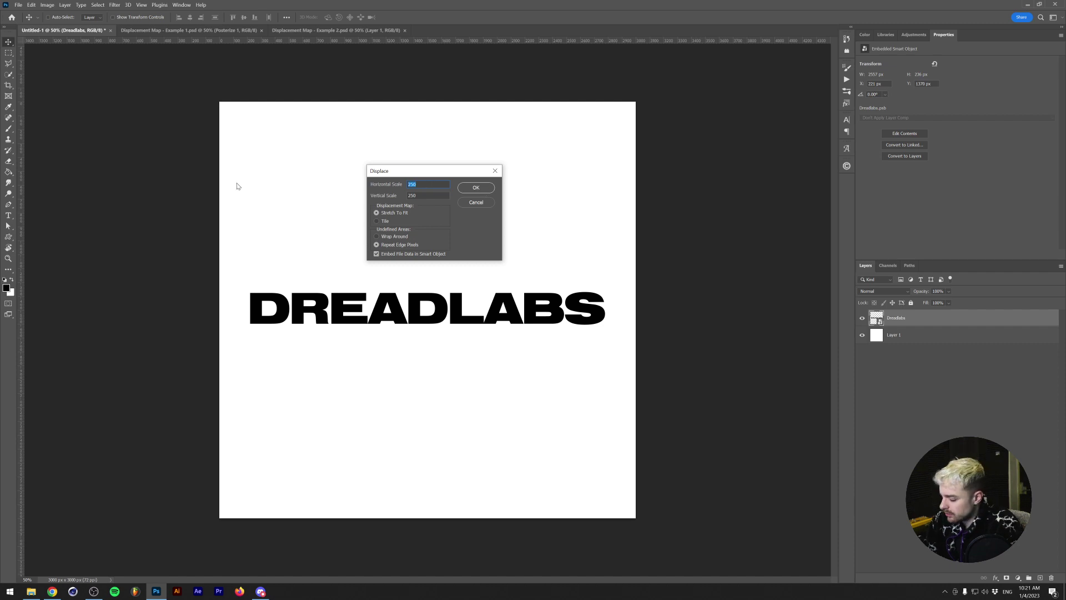
pyautogui.click(476, 188)
pyautogui.doubleClick(467, 256)
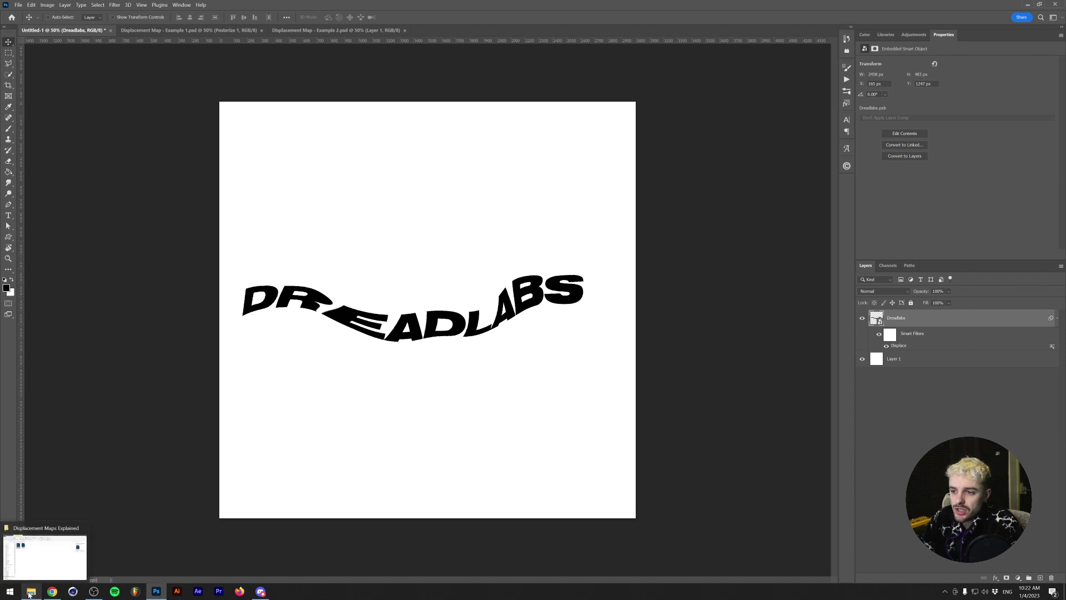
# Place Displacement Map - Example 2 as a layer above the displaced Dreadlabs text and lower its opacity to 90%
pyautogui.moveTo(0, 310); pyautogui.dragTo(266, 303)
pyautogui.click(416, 16)
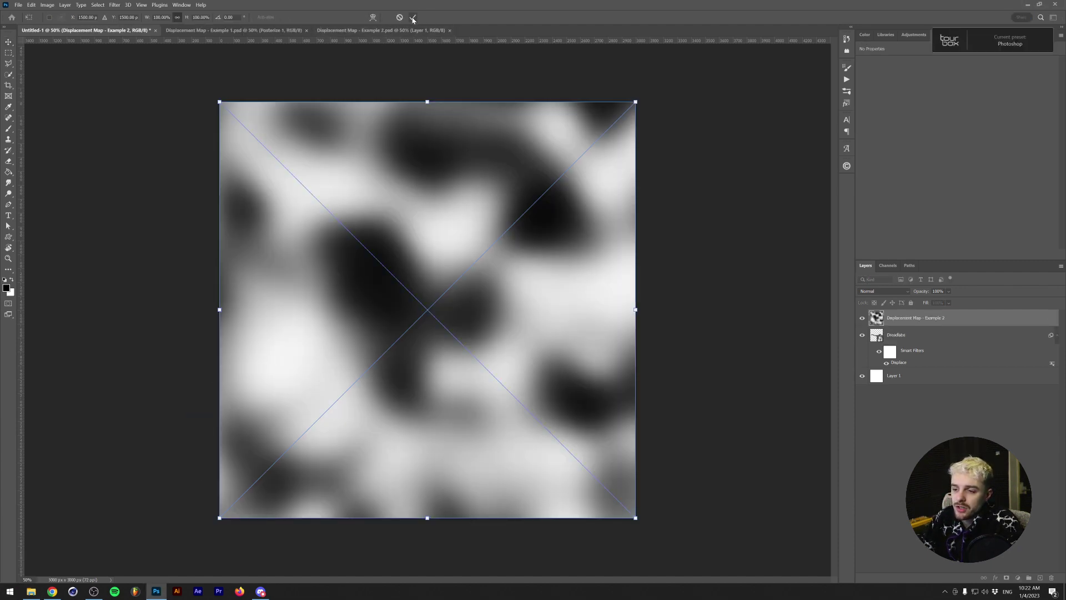
pyautogui.click(947, 300)
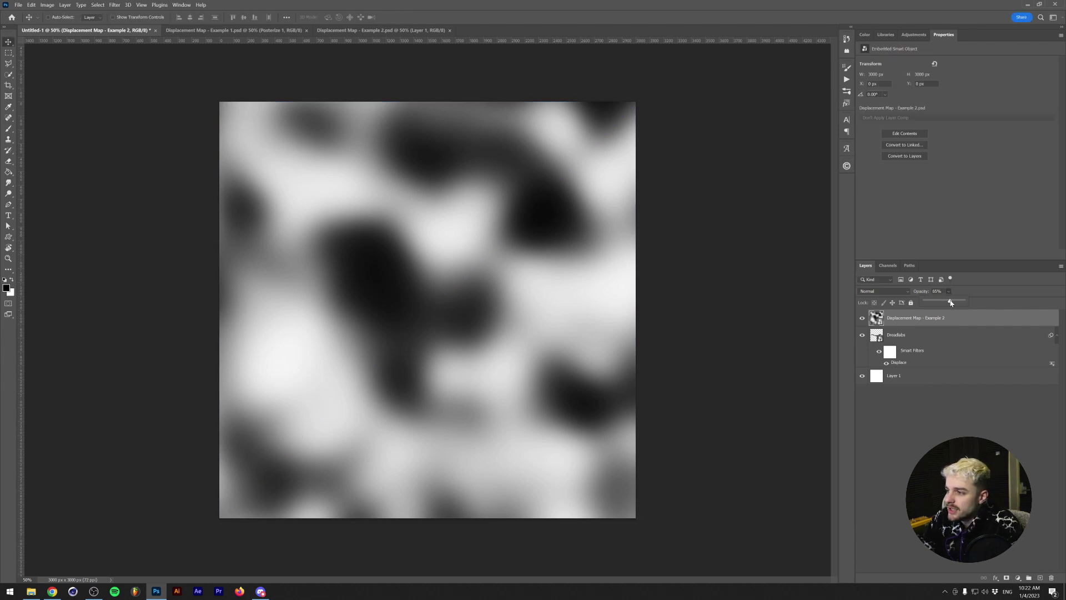
pyautogui.moveTo(951, 302); pyautogui.dragTo(961, 302)
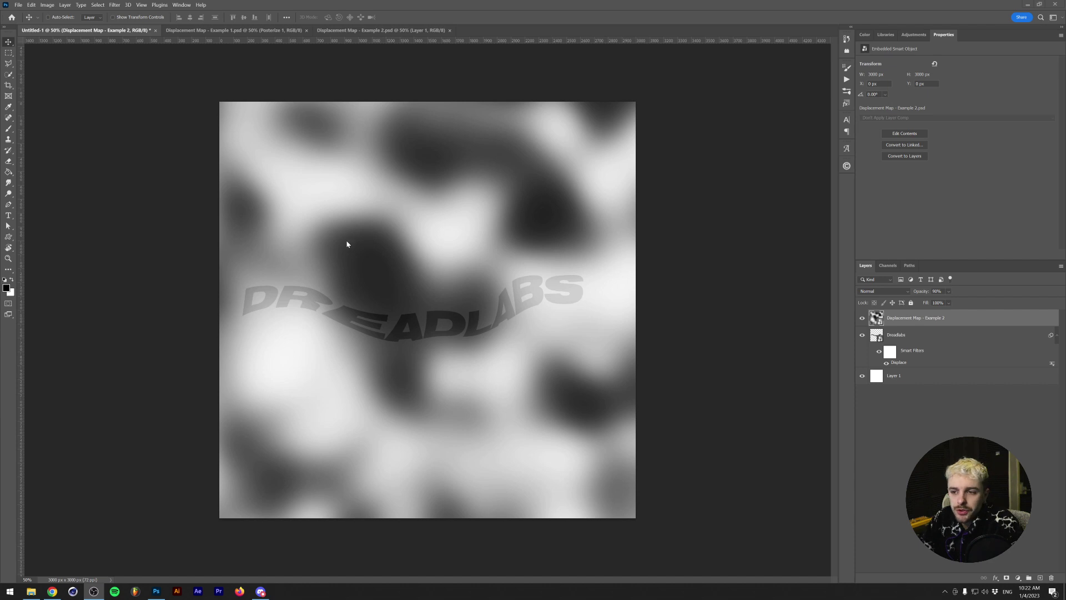
# Compare the two example map documents, and delete the Displacement Map - Example 2 layer and the Dreadlabs layer's Displace smart filter
pyautogui.click(234, 30)
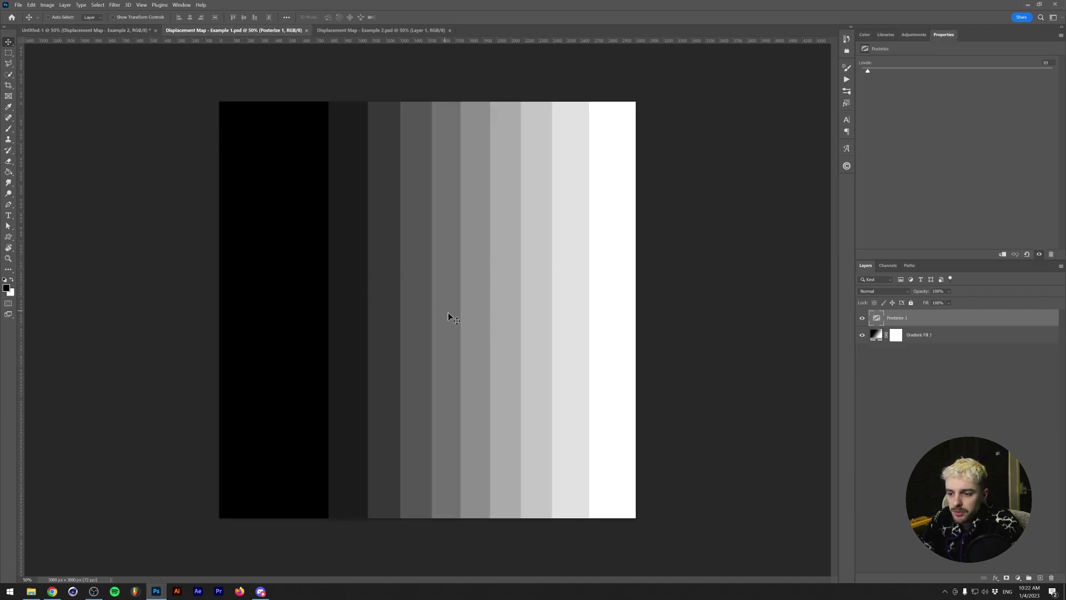
pyautogui.click(360, 30)
pyautogui.scroll(10, 307, 340)
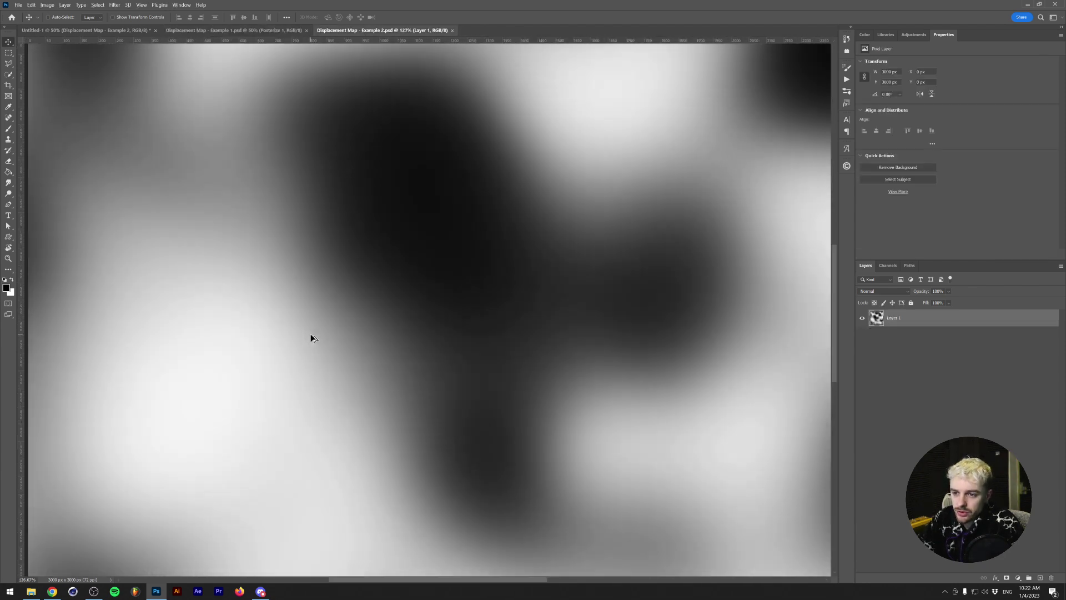
pyautogui.scroll(-10, 376, 322)
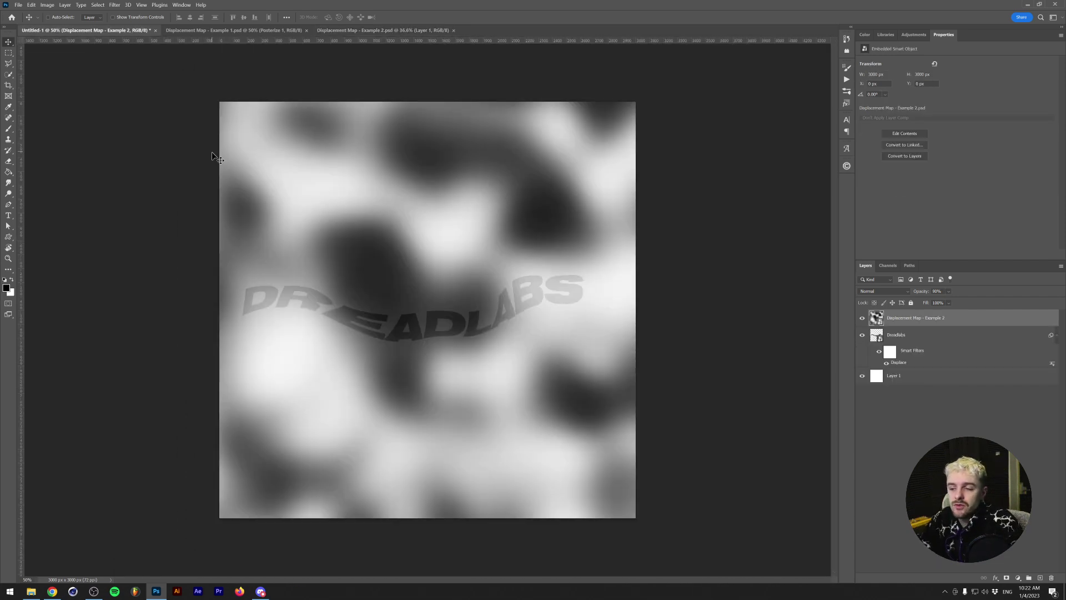
pyautogui.press('Delete')
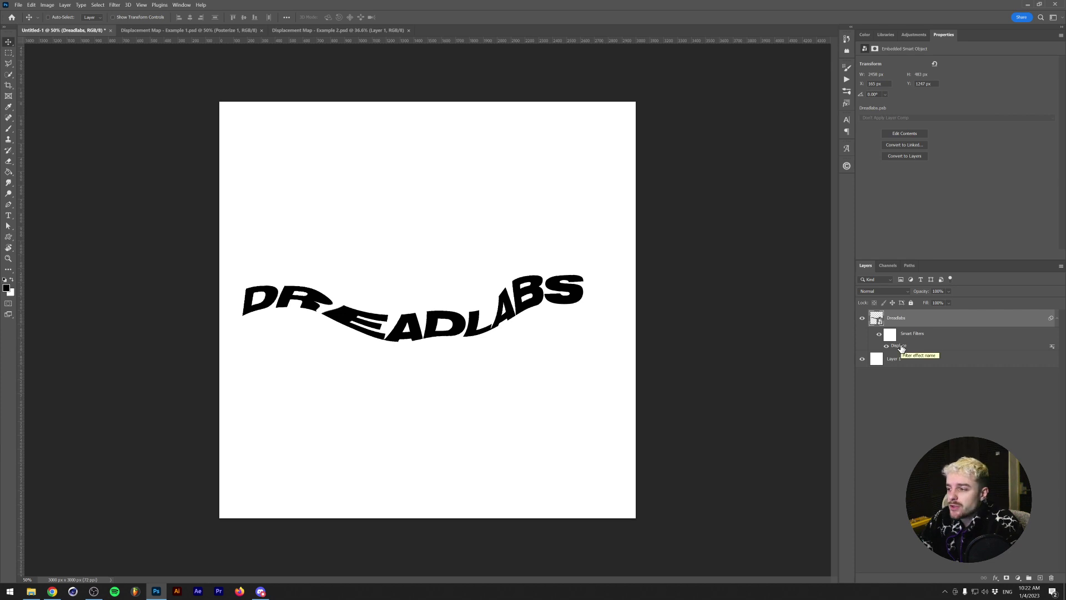
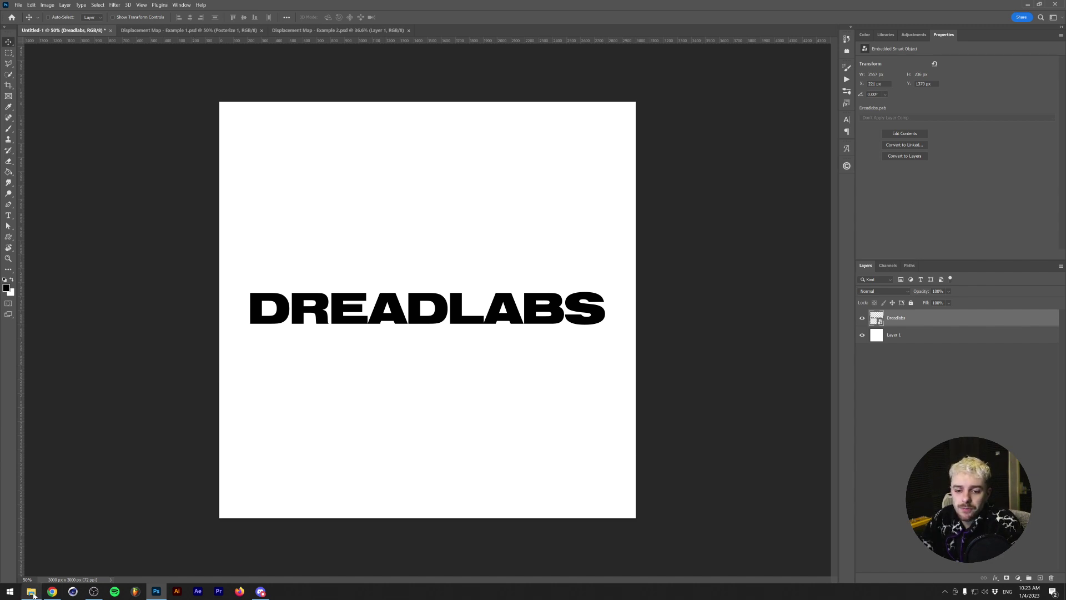
# Open 25.psd from the FILTH Displacement Maps folder, view the map, and return to the Untitled-1 document with the Dreadlabs text
pyautogui.moveTo(33, 595)
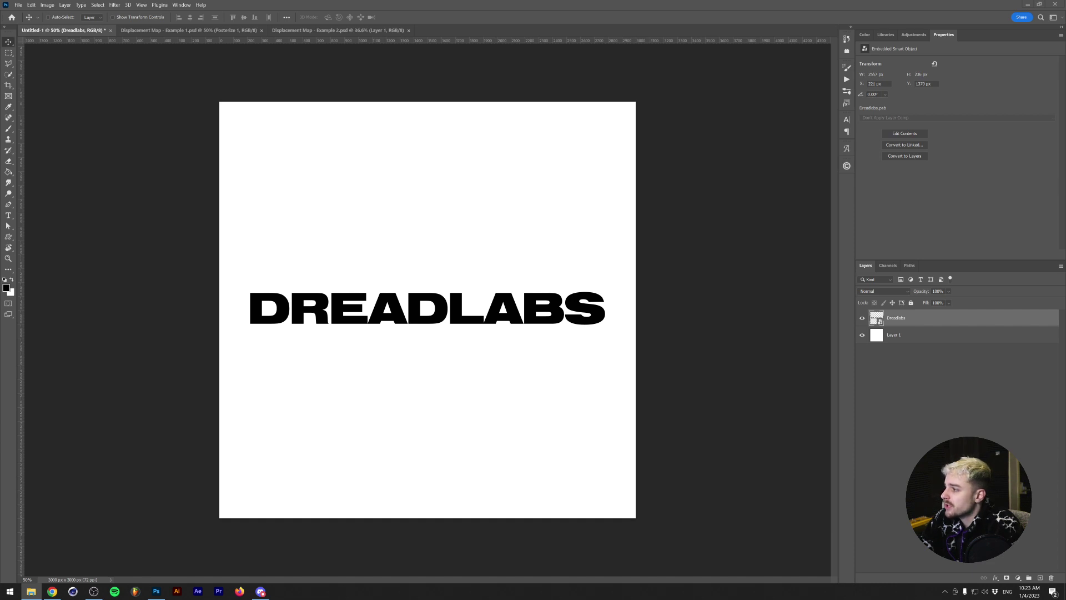
pyautogui.hotkey('alt', 'Tab')
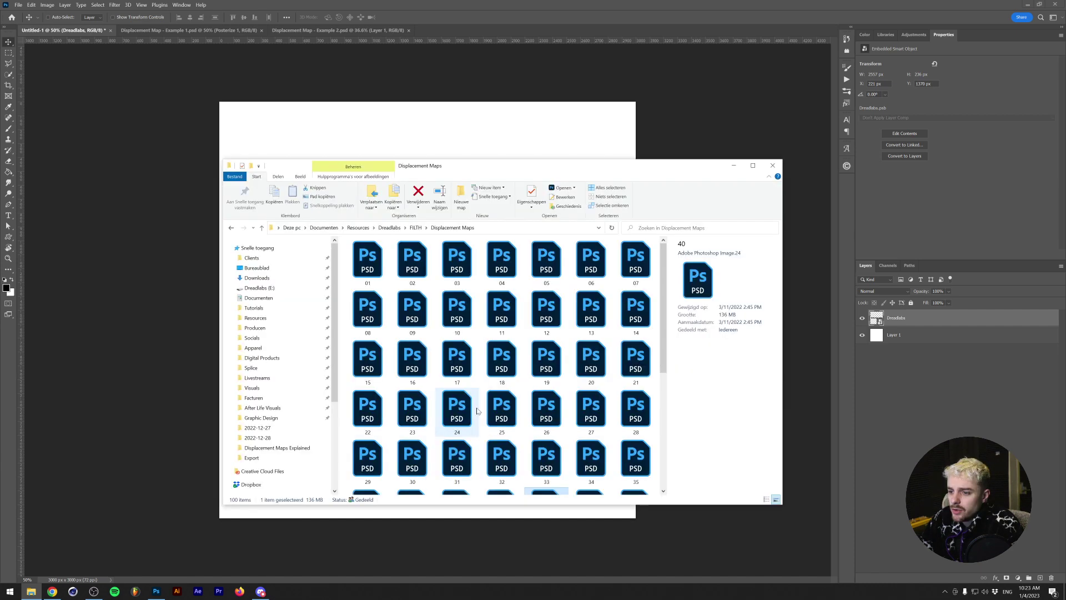
pyautogui.doubleClick(489, 408)
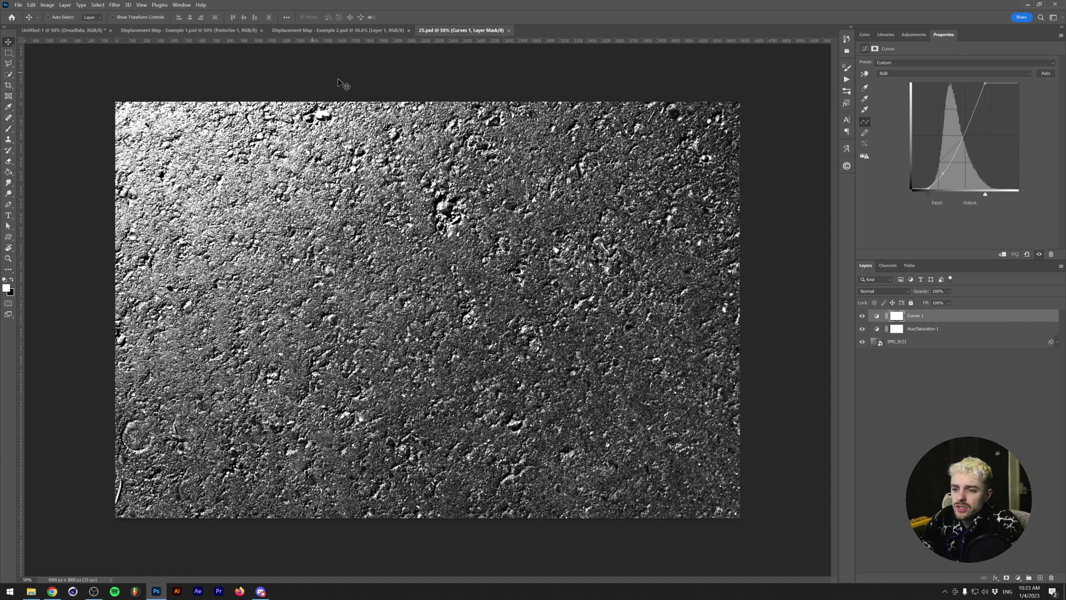
pyautogui.click(60, 32)
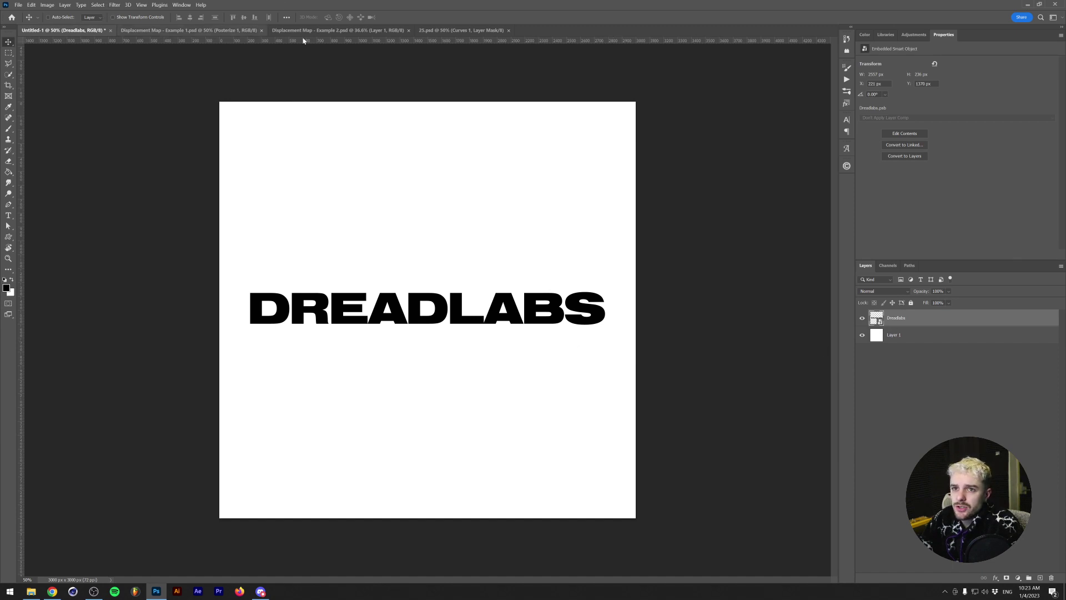
pyautogui.click(461, 31)
pyautogui.click(40, 31)
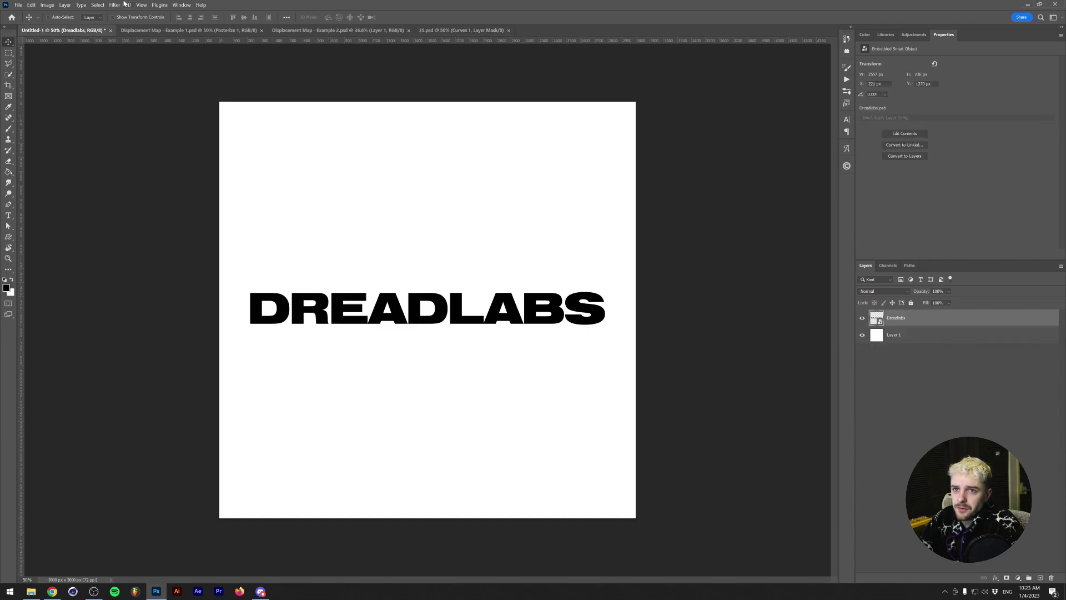
# Apply a Displace filter with a horizontal scale of 5 to the Dreadlabs layer, using map 25 from the FILTH Displacement Maps folder
pyautogui.click(119, 5)
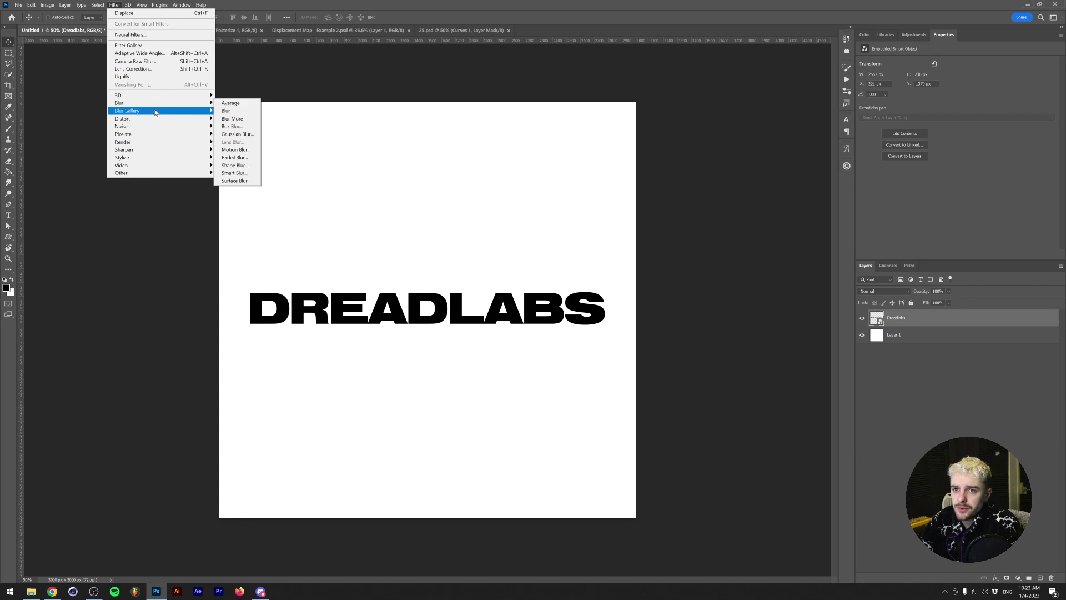
pyautogui.moveTo(156, 119)
pyautogui.click(240, 118)
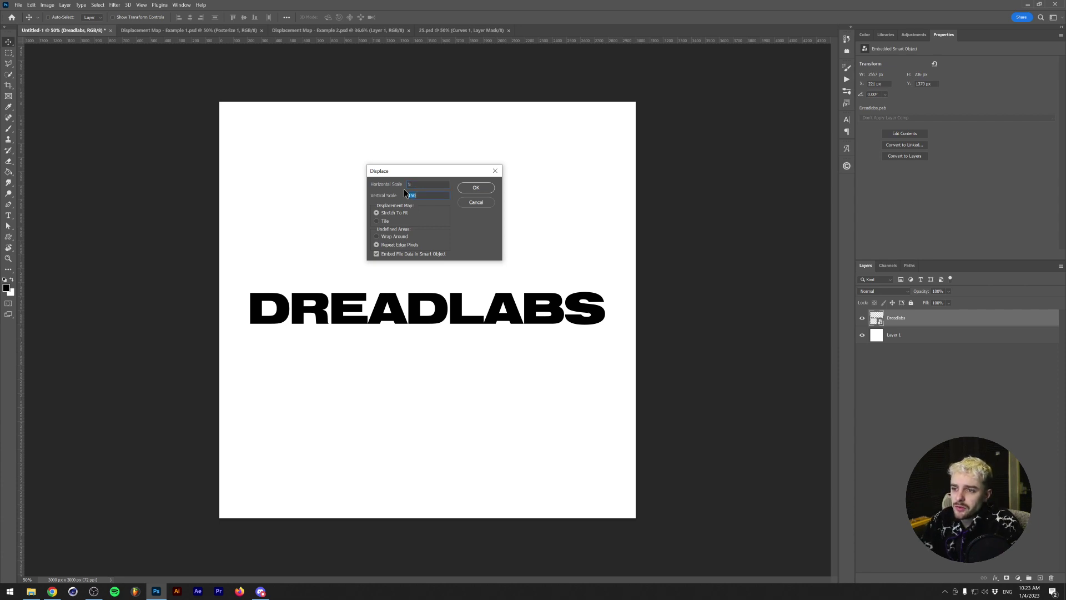
pyautogui.click(474, 188)
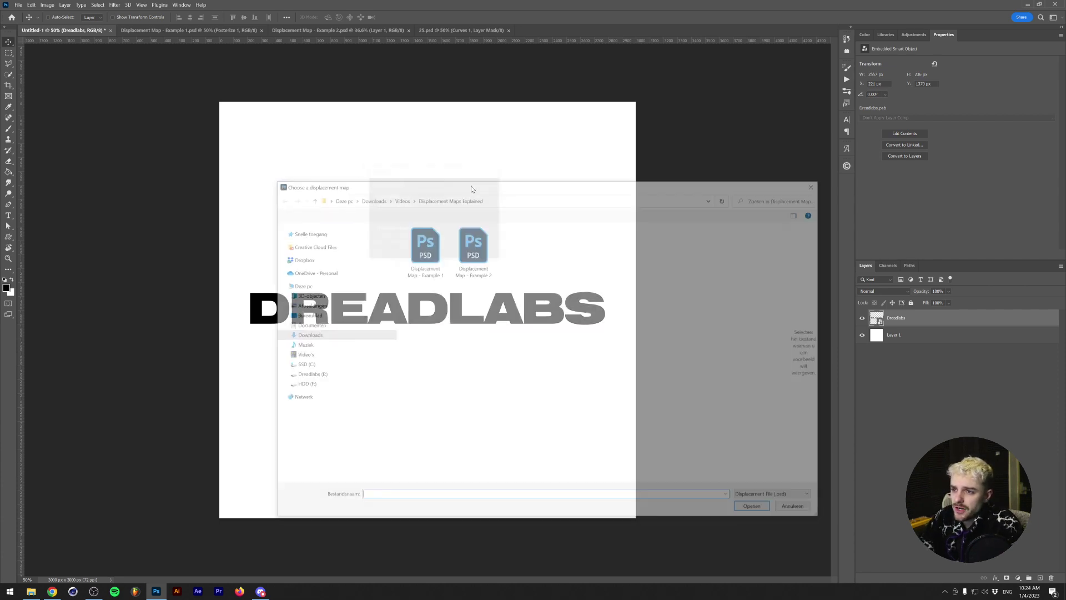
pyautogui.scroll(2, 302, 306)
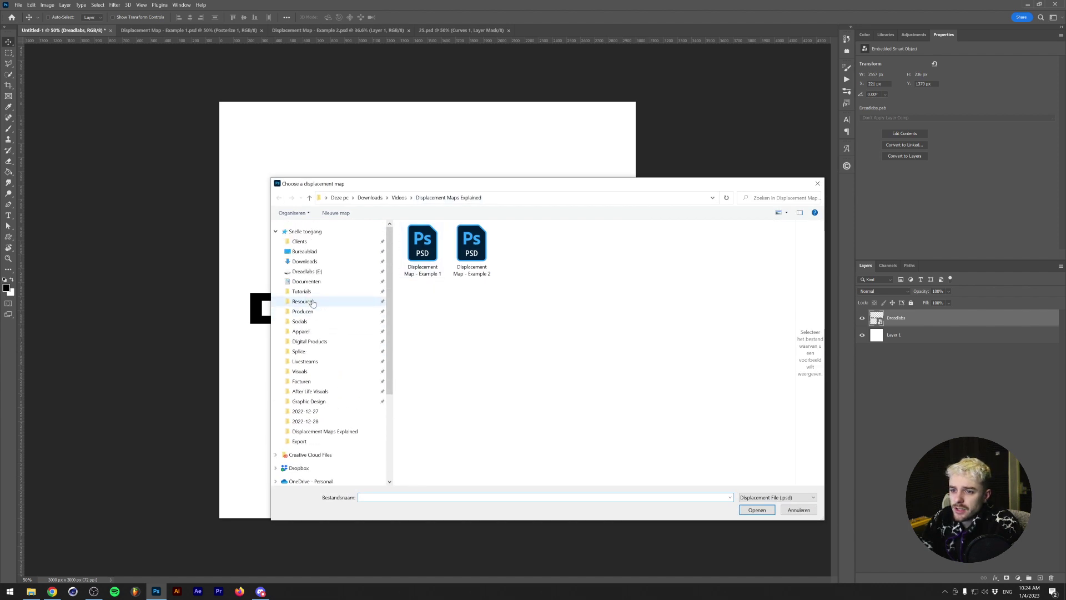
pyautogui.click(303, 301)
pyautogui.doubleClick(484, 336)
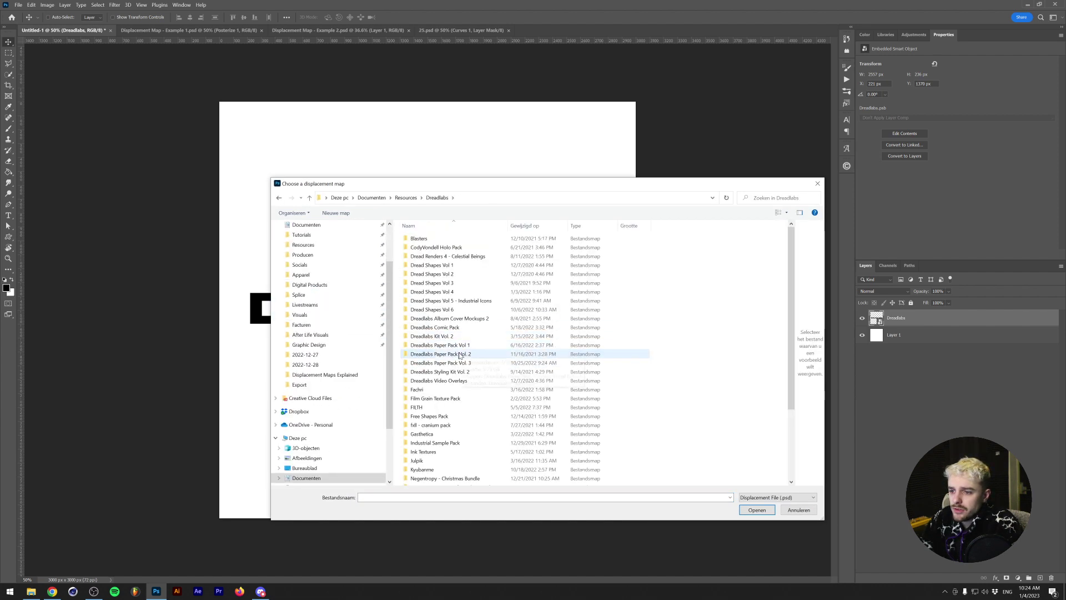
pyautogui.doubleClick(447, 408)
pyautogui.doubleClick(443, 278)
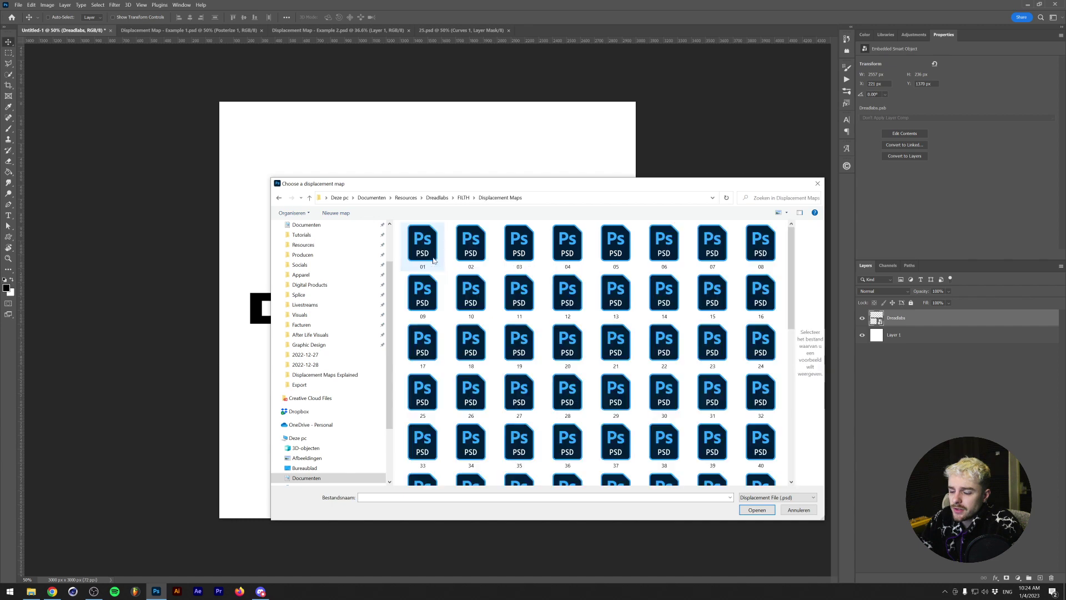
pyautogui.click(442, 402)
pyautogui.doubleClick(442, 402)
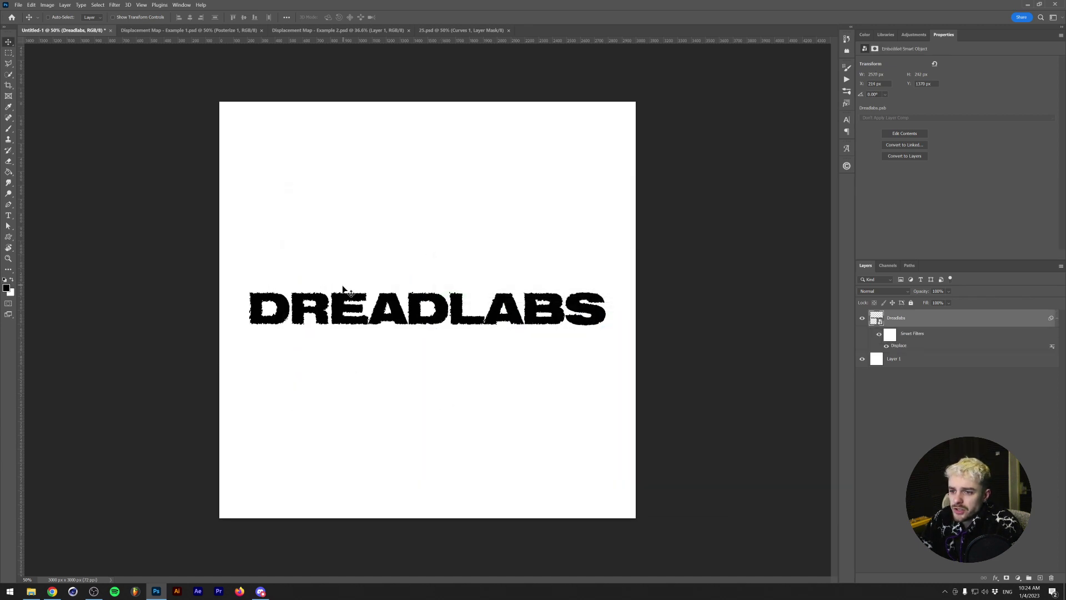
# Examine the edges of the displaced DREADLABS letters up close, comparing them with the smart filters hidden and shown
pyautogui.scroll(15, 340, 290)
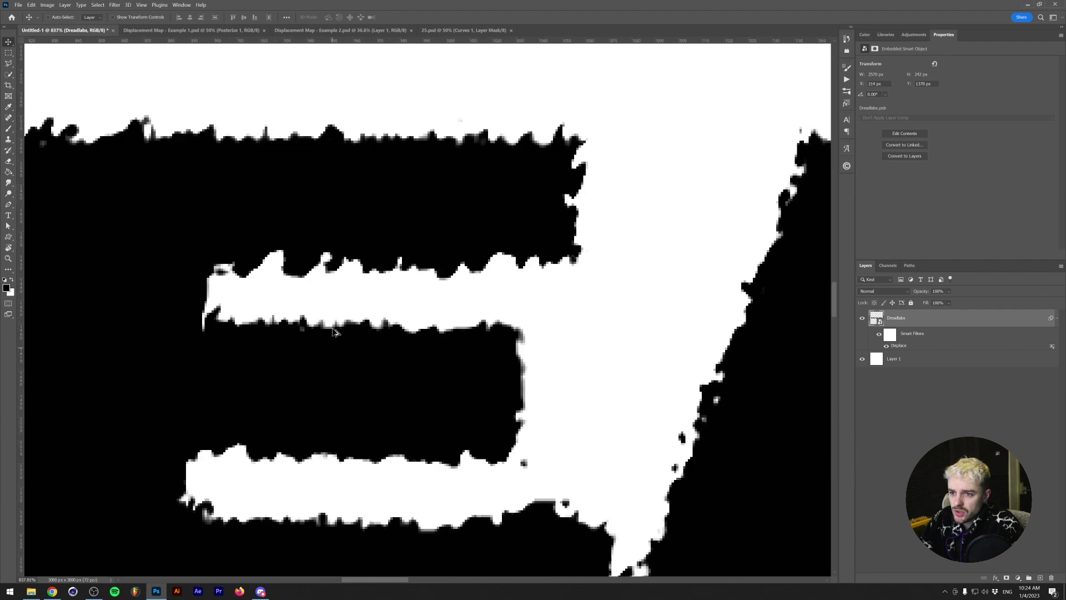
pyautogui.scroll(-15, 366, 256)
pyautogui.scroll(3, 365, 256)
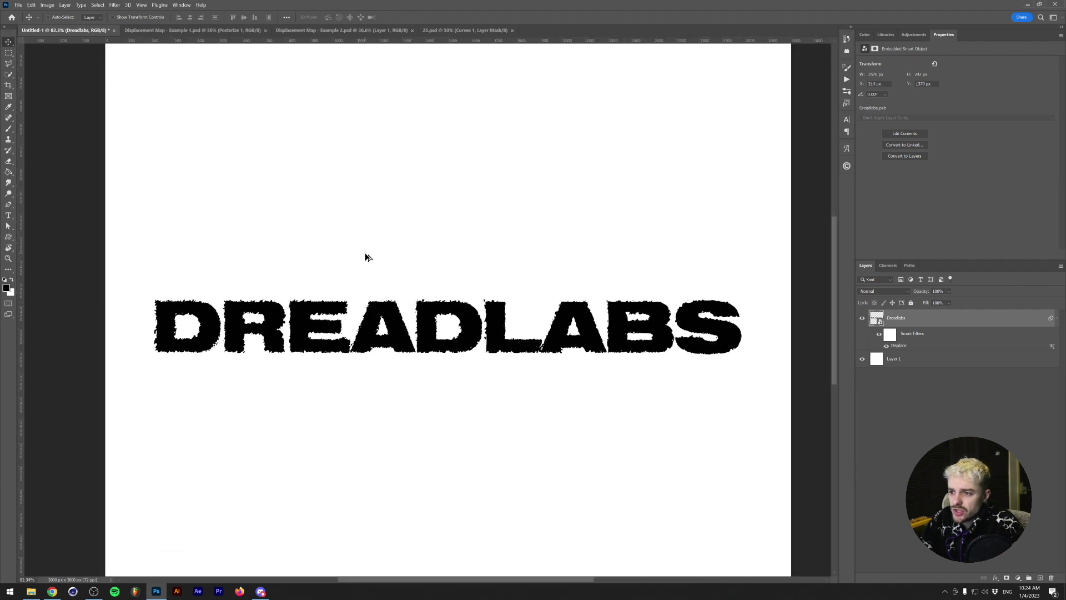
pyautogui.scroll(-3, 365, 256)
pyautogui.scroll(1, 365, 256)
pyautogui.scroll(-3, 366, 257)
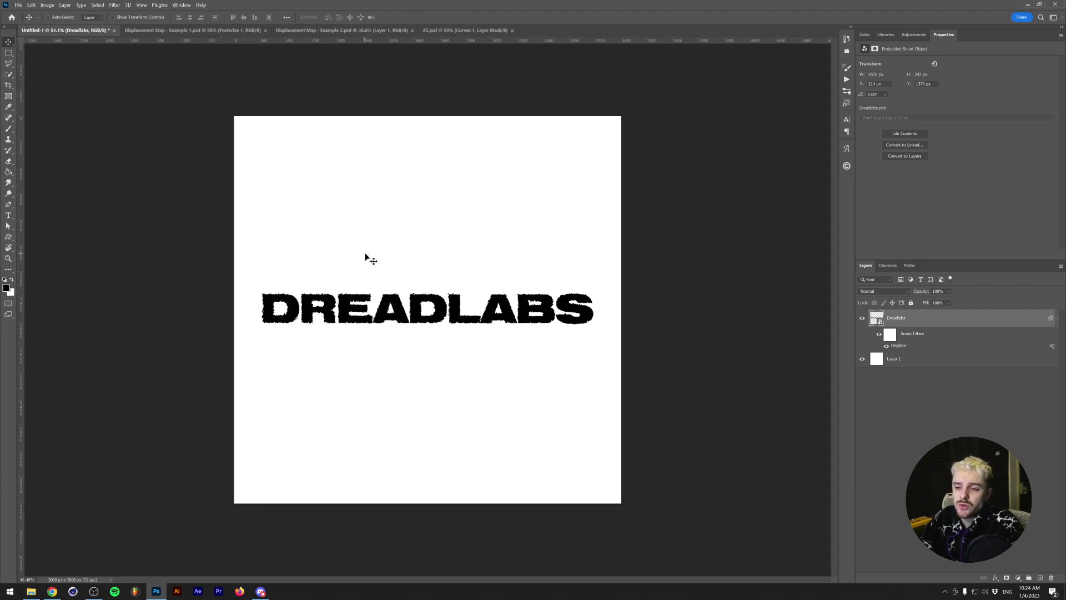
pyautogui.scroll(2, 365, 257)
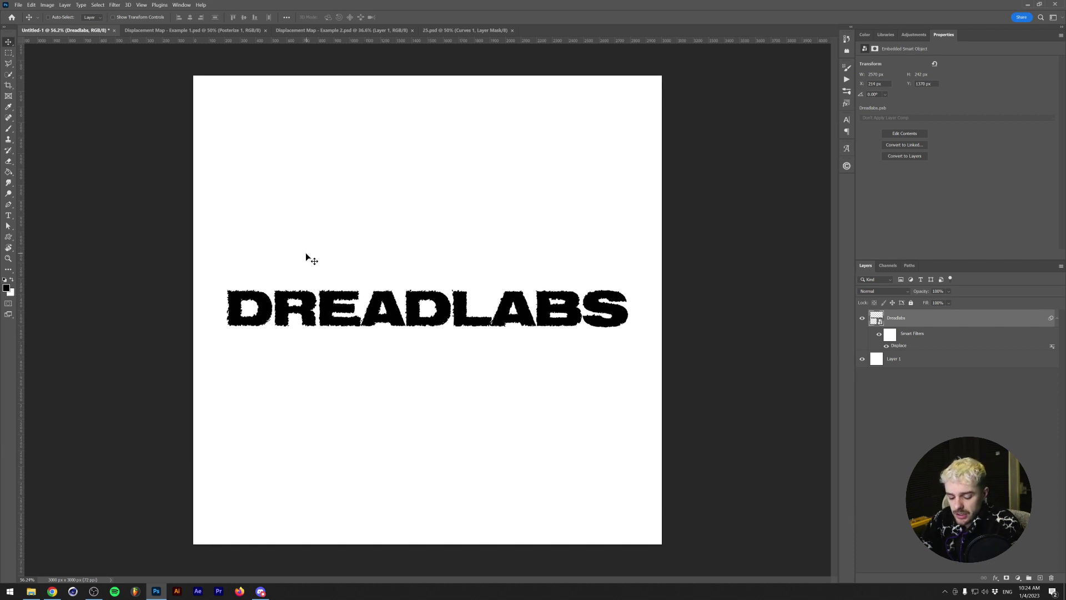
pyautogui.scroll(15, 306, 257)
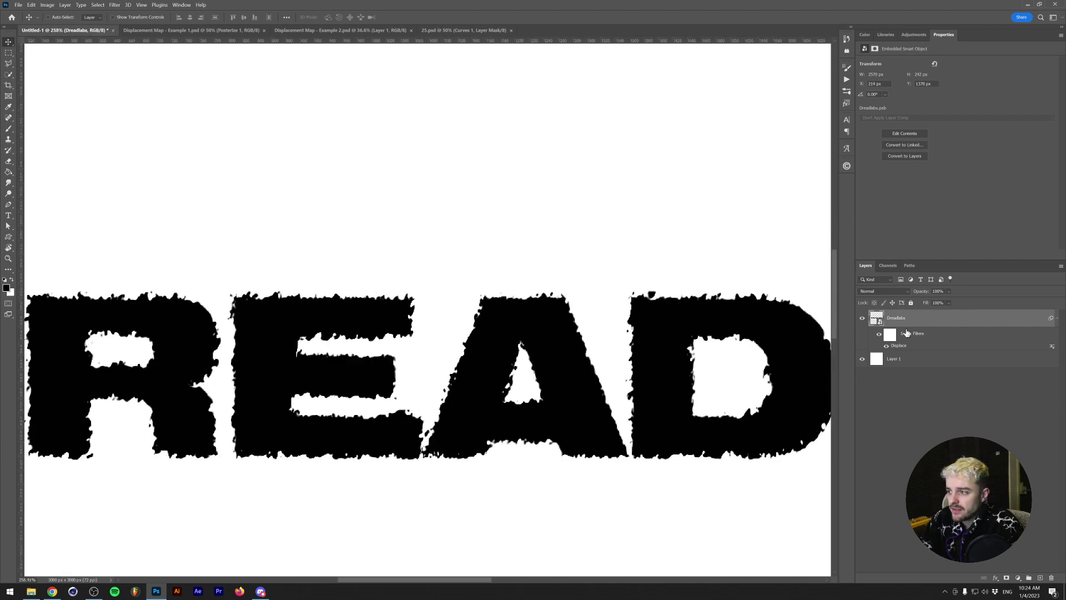
pyautogui.click(878, 336)
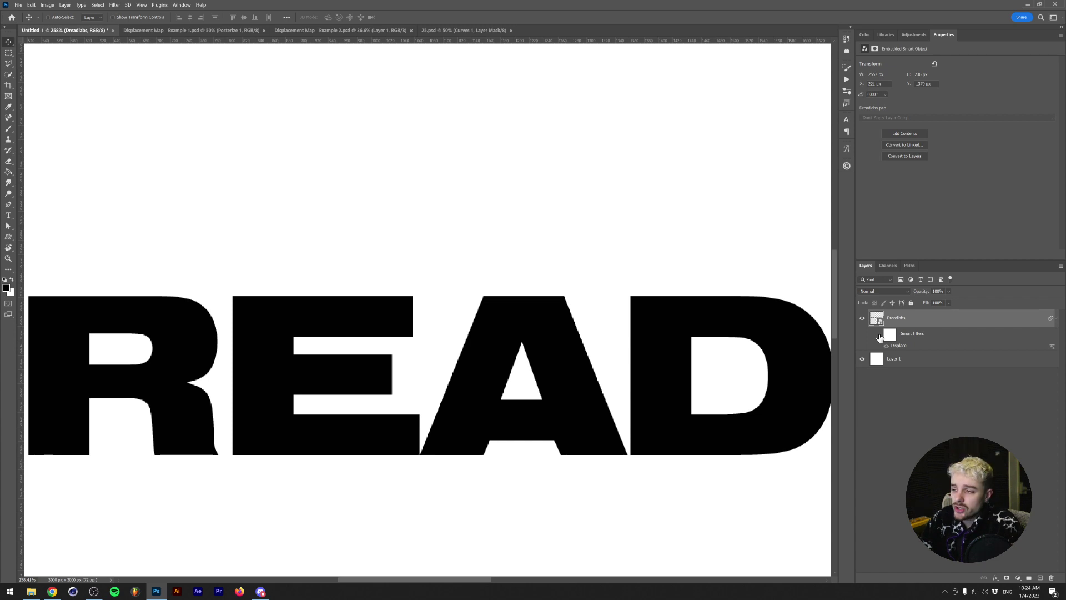
pyautogui.click(879, 336)
pyautogui.scroll(2, 353, 309)
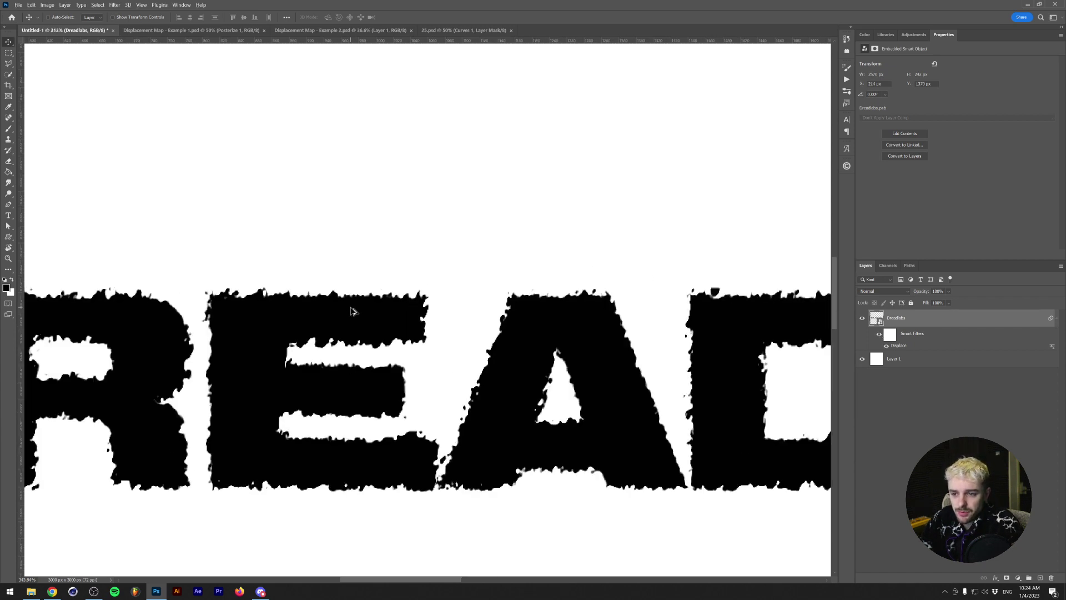
pyautogui.scroll(2, 354, 309)
pyautogui.scroll(-3, 333, 278)
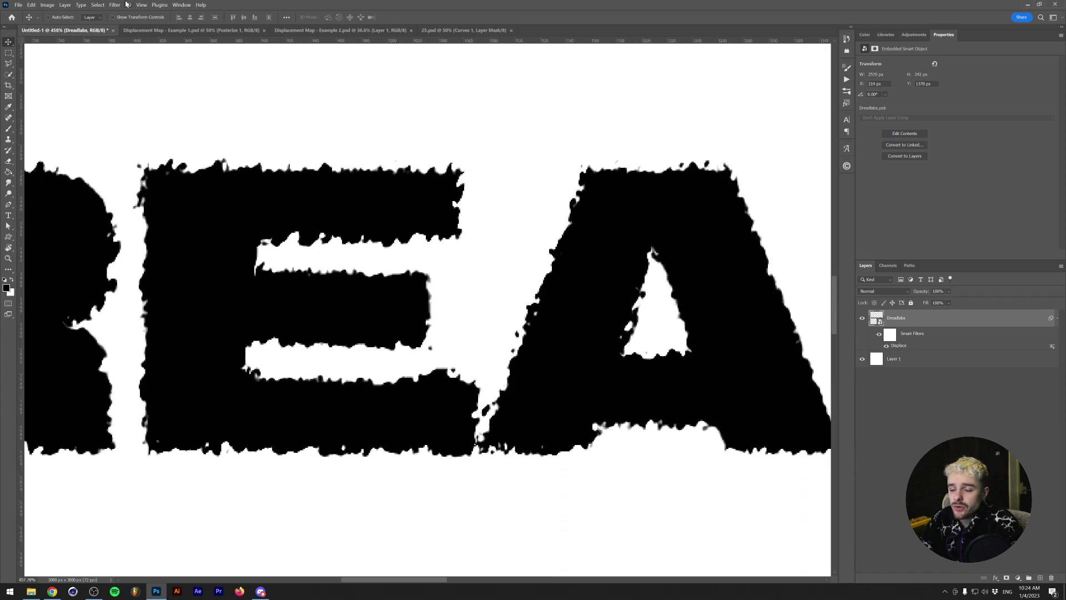
# Add a Box Blur smart filter to the Dreadlabs layer to soften the displaced letter edges, and check the whole artwork
pyautogui.click(116, 4)
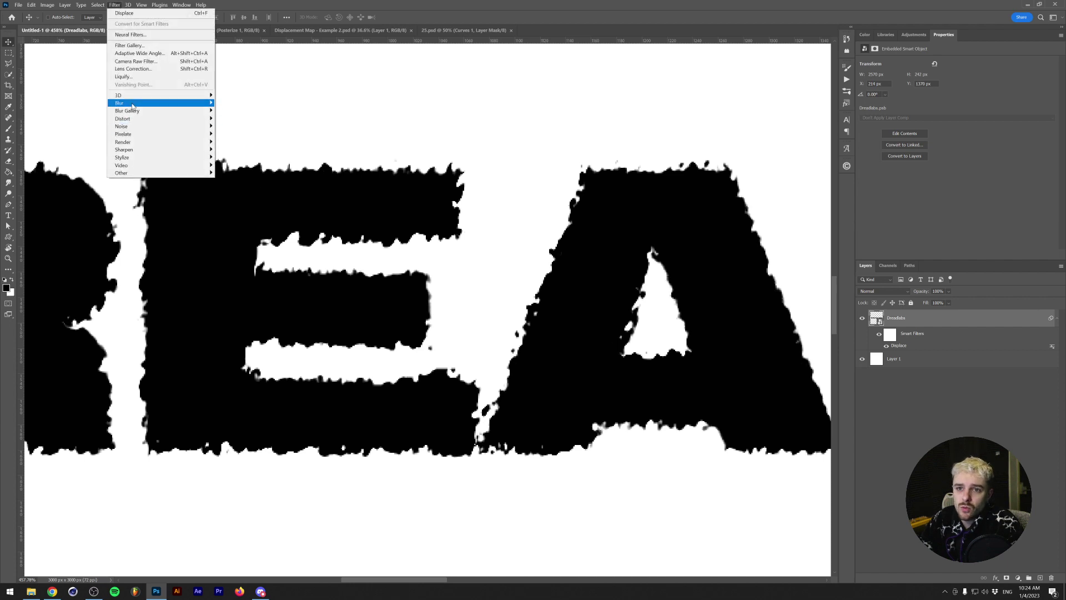
pyautogui.moveTo(167, 103)
pyautogui.click(233, 126)
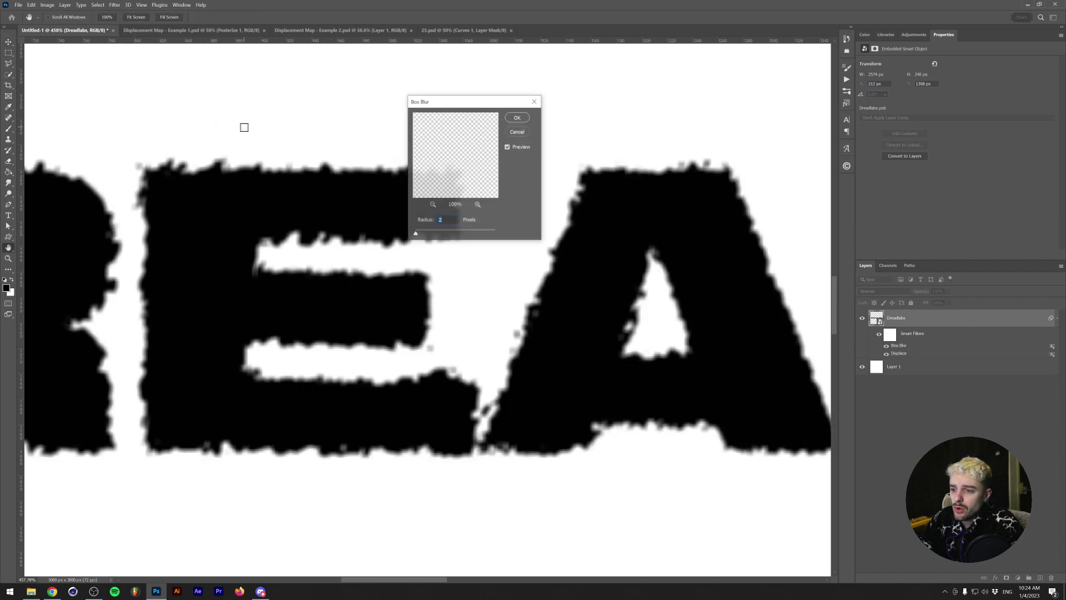
pyautogui.press('Return')
pyautogui.scroll(-5, 355, 128)
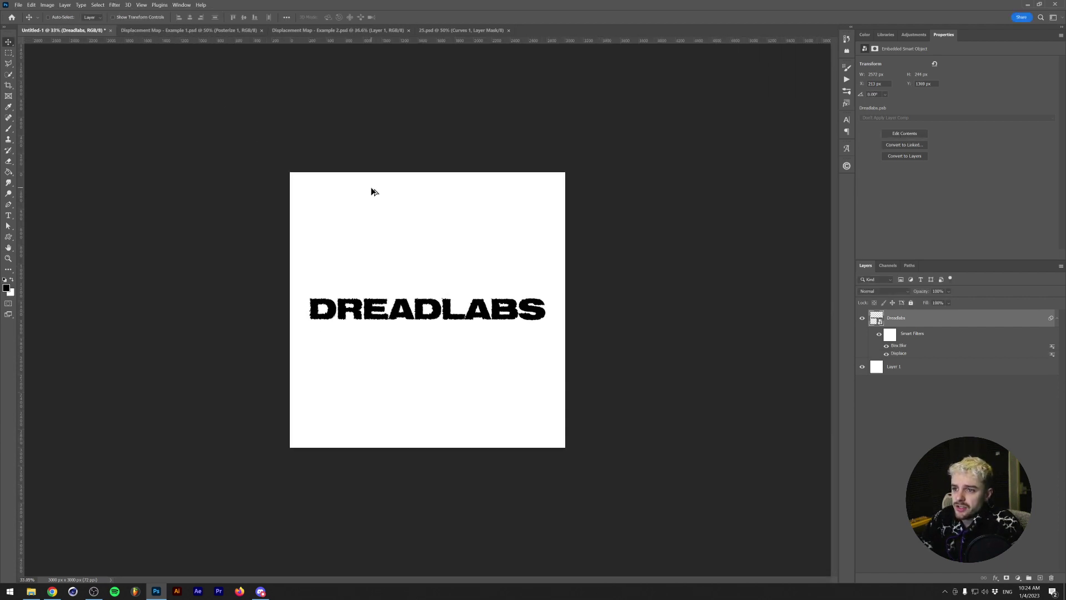
pyautogui.hotkey('ctrl', '0')
pyautogui.press('v')
pyautogui.scroll(-2, 421, 243)
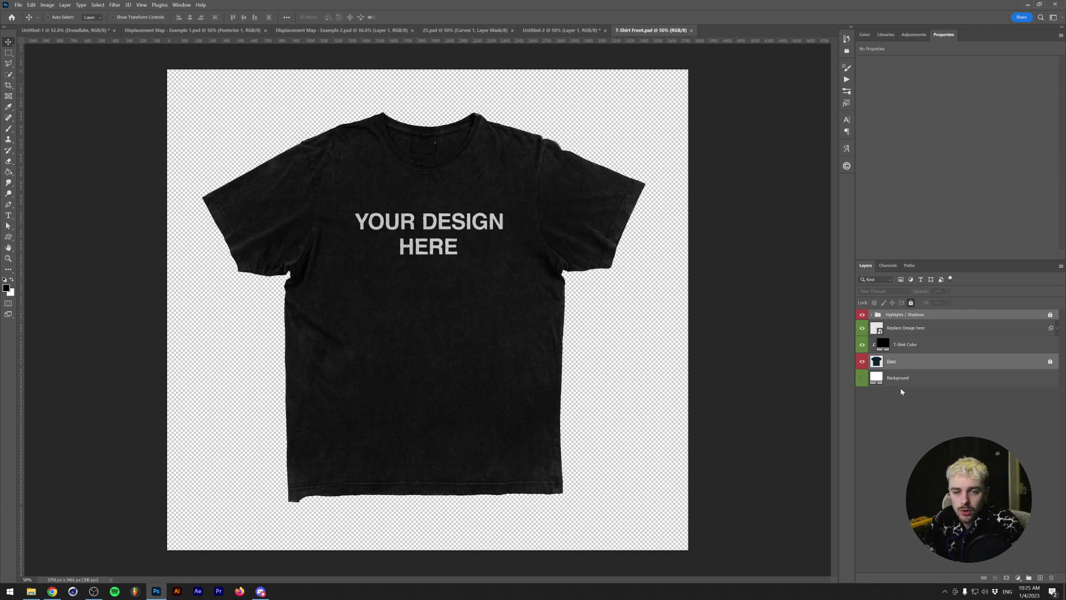
# Unlock the Base shirt layer in T-Shirt Front.psd, duplicate it into the Untitled-2 document as Base, and go to that document
pyautogui.click(925, 367)
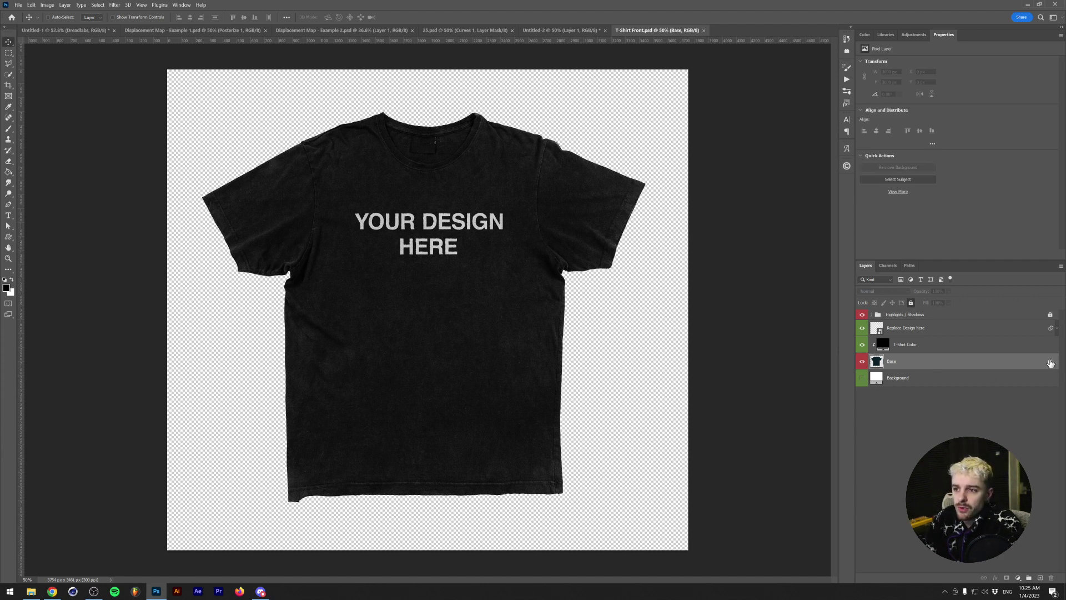
pyautogui.rightClick(988, 362)
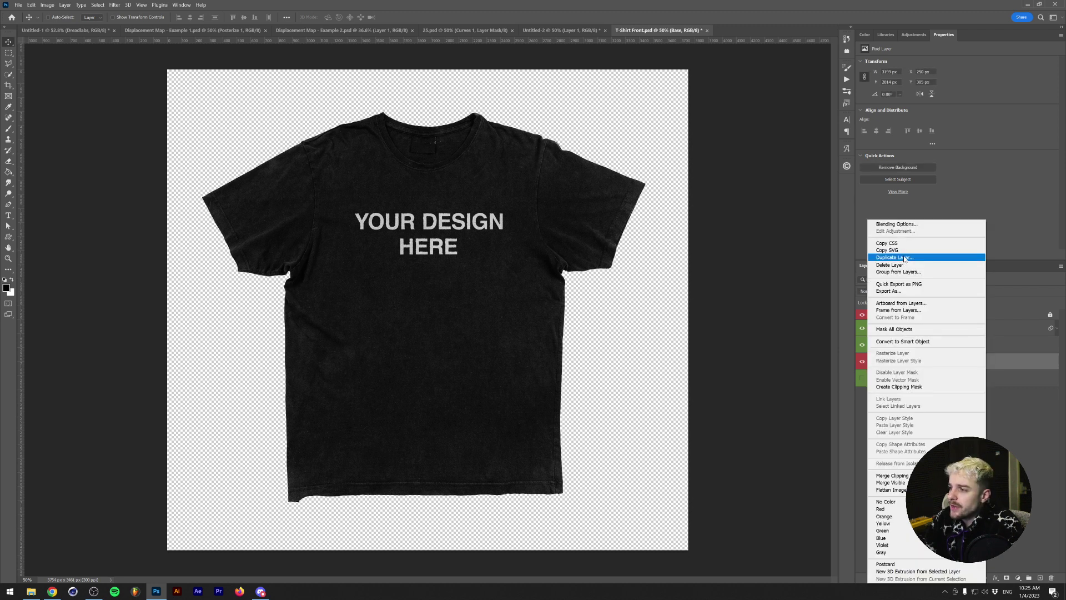
pyautogui.click(911, 257)
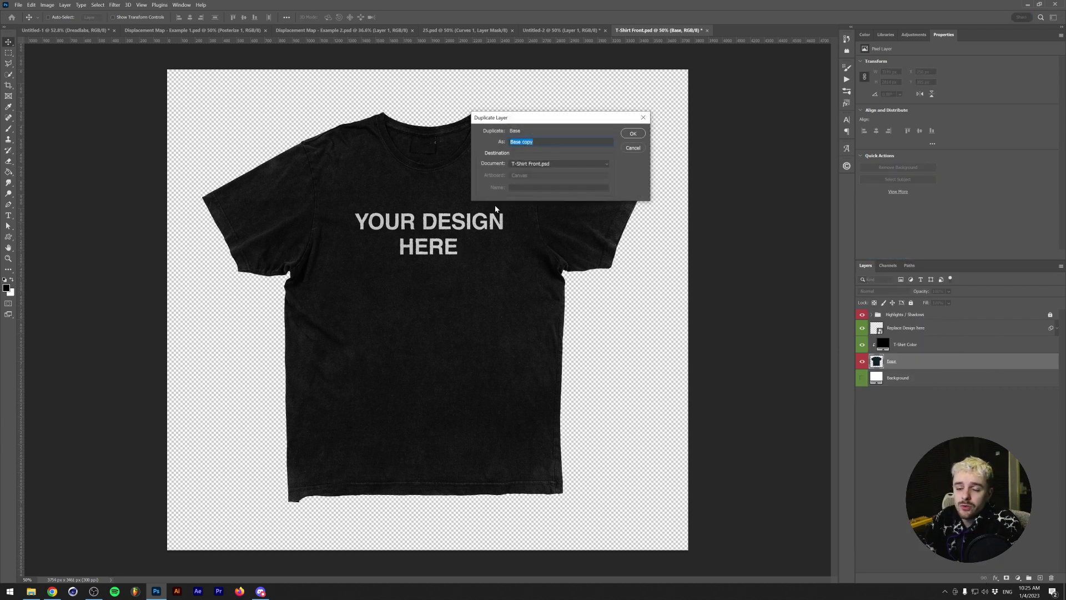
pyautogui.click(550, 163)
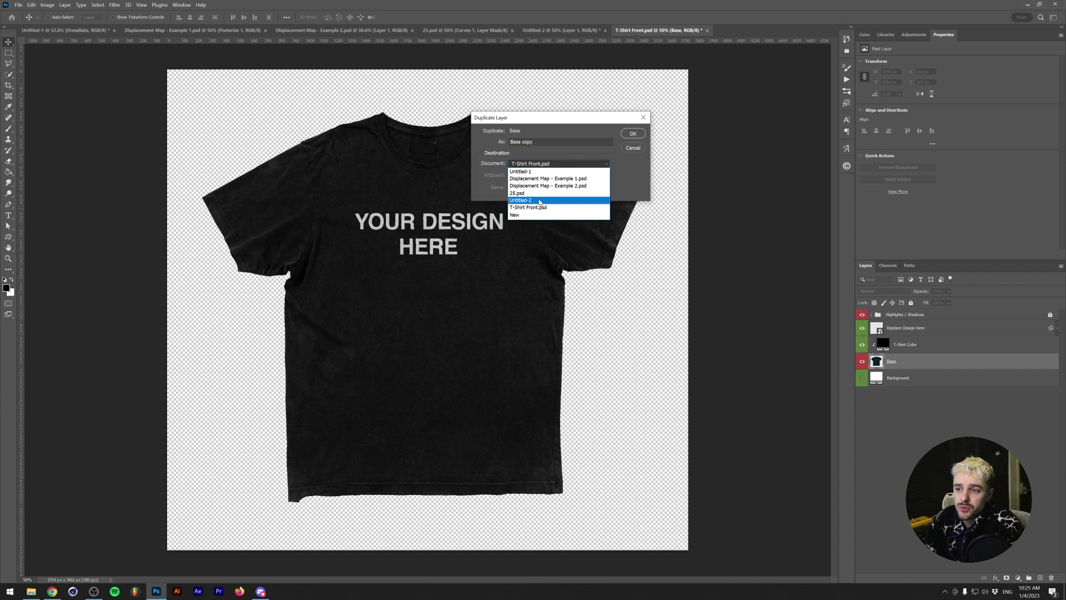
pyautogui.click(539, 200)
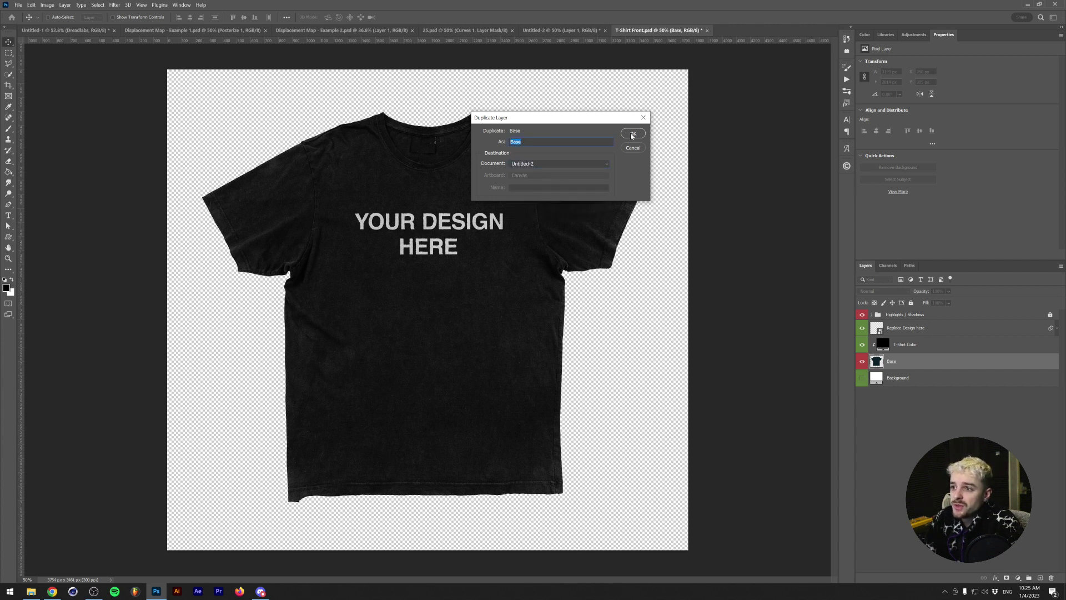
pyautogui.click(633, 135)
pyautogui.click(544, 30)
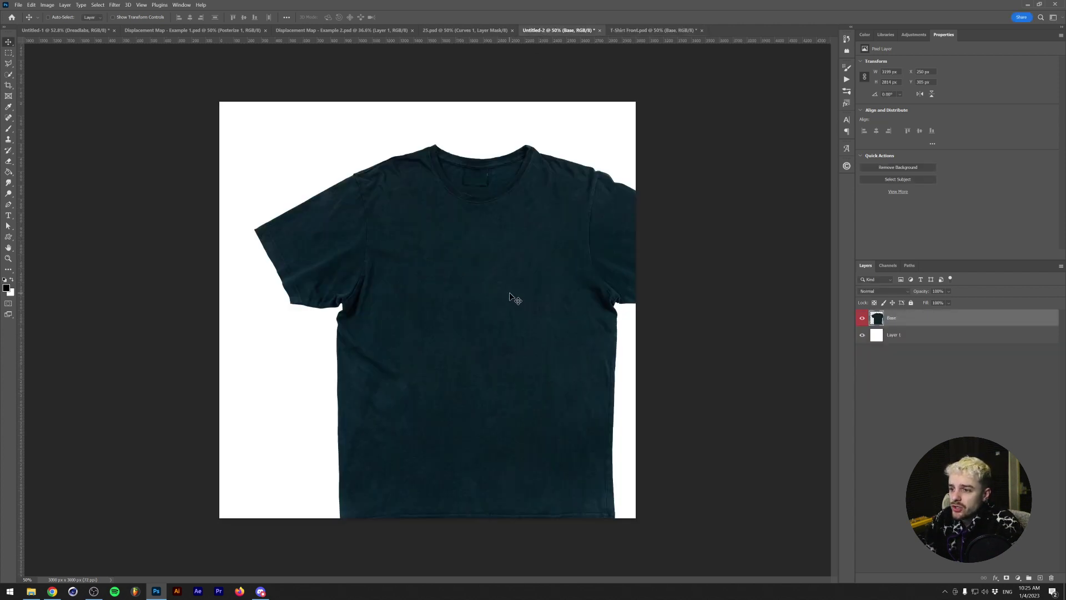
# Scale the T-shirt layer to about 90.5% and centre it on the canvas
pyautogui.hotkey('ctrl', 't')
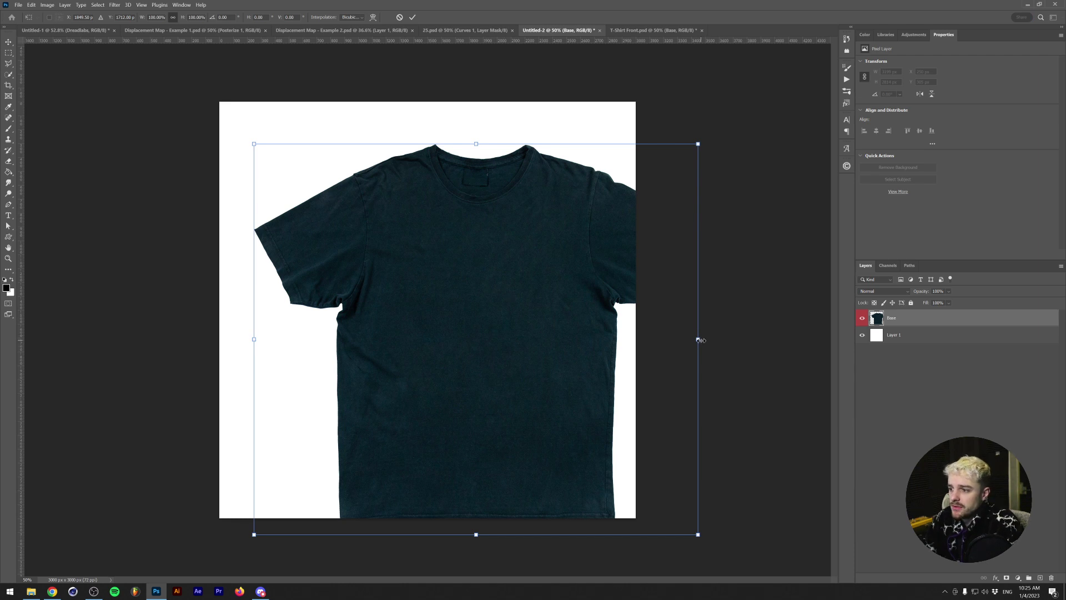
pyautogui.moveTo(708, 336); pyautogui.dragTo(671, 336)
pyautogui.moveTo(586, 353); pyautogui.dragTo(554, 325)
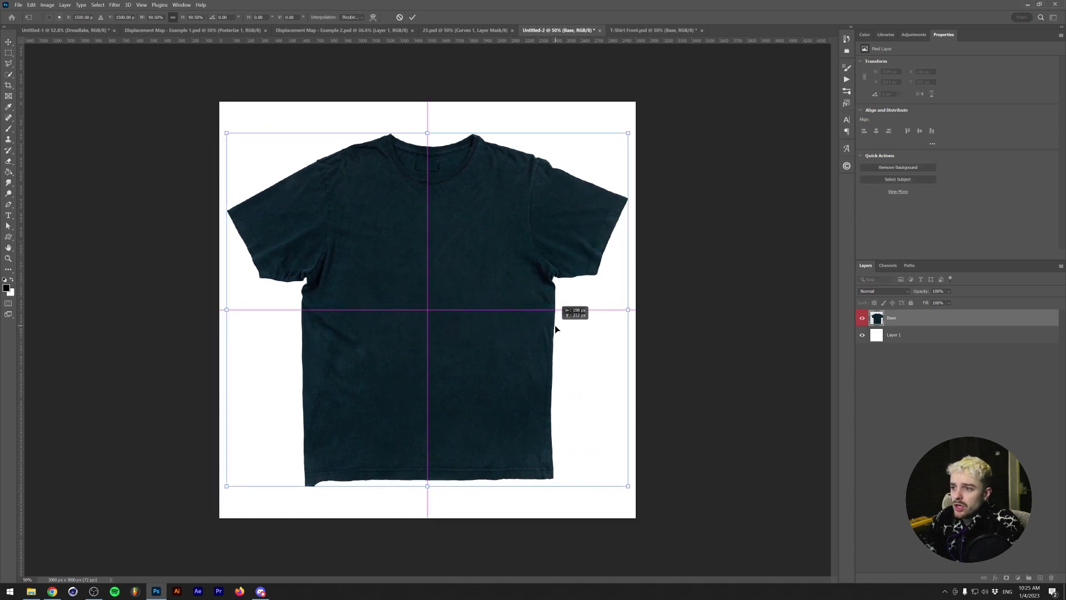
pyautogui.press('Return')
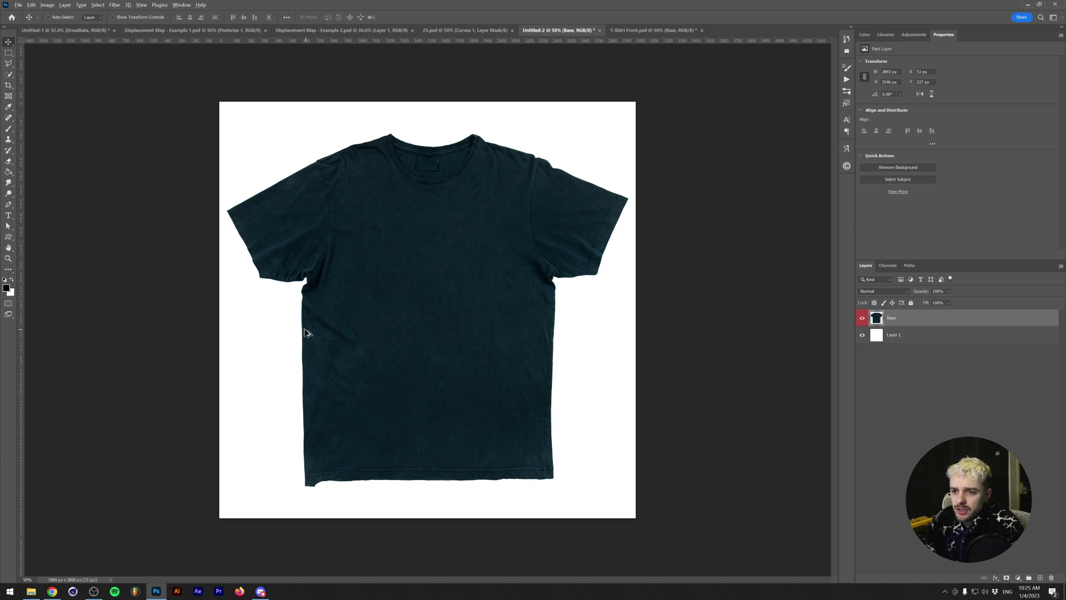
# Add the text DREADLABS on the shirt and colour it white, sampled from the canvas background
pyautogui.scroll(5, 309, 315)
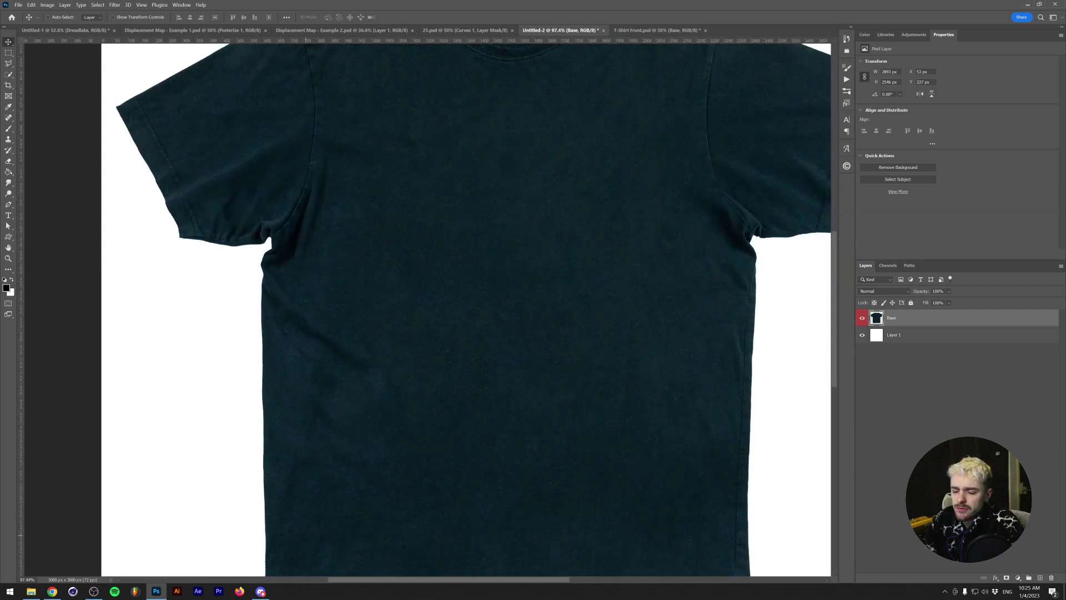
pyautogui.scroll(-5, 300, 529)
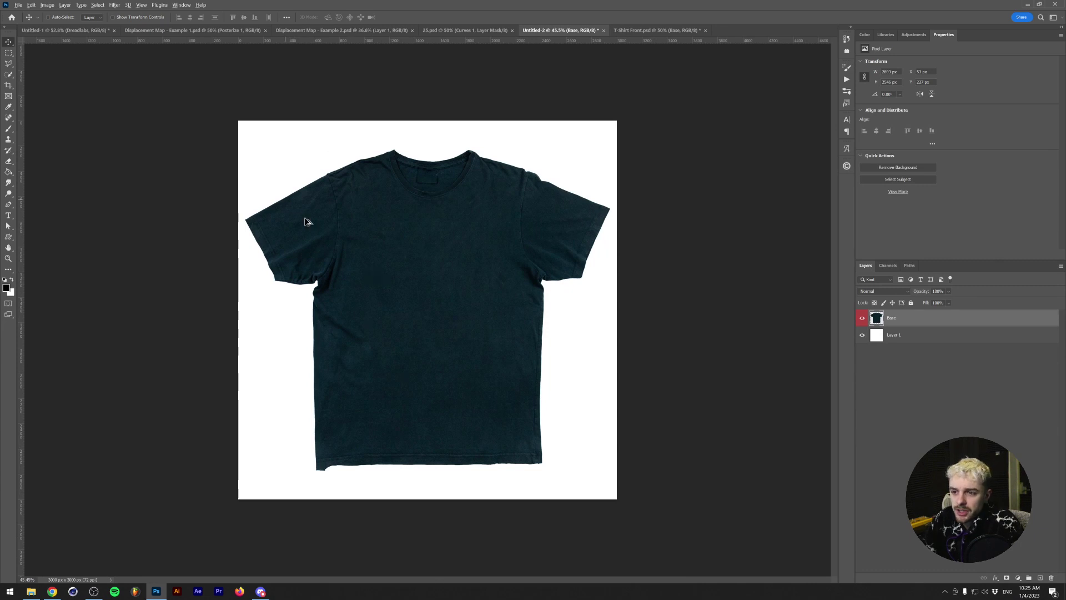
pyautogui.scroll(1, 332, 354)
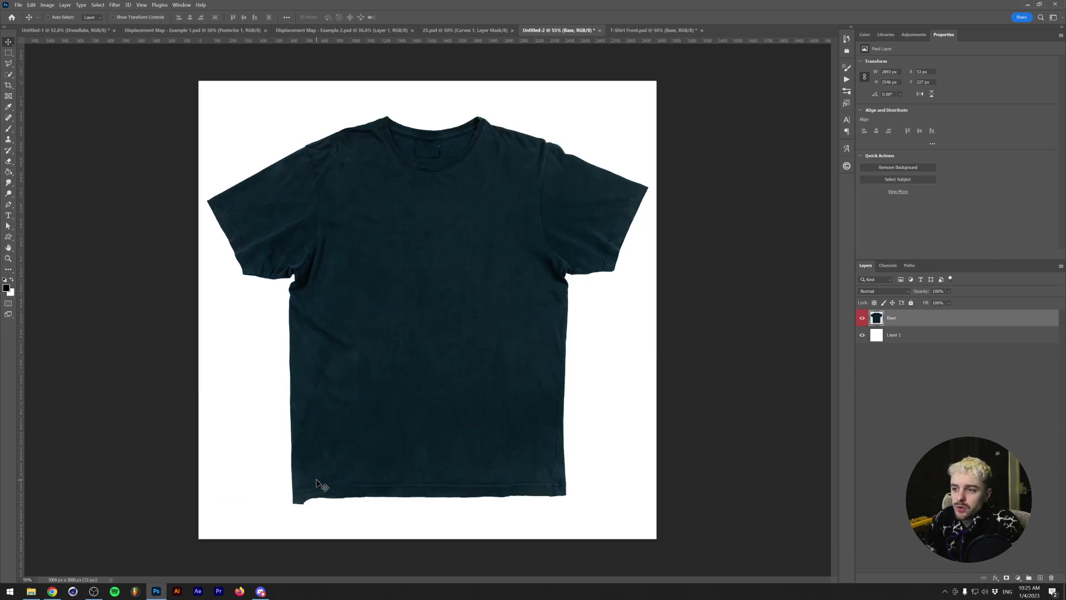
pyautogui.click(8, 217)
pyautogui.click(405, 332)
pyautogui.write('DREADLABS')
pyautogui.hotkey('ctrl', 'a')
pyautogui.click(333, 17)
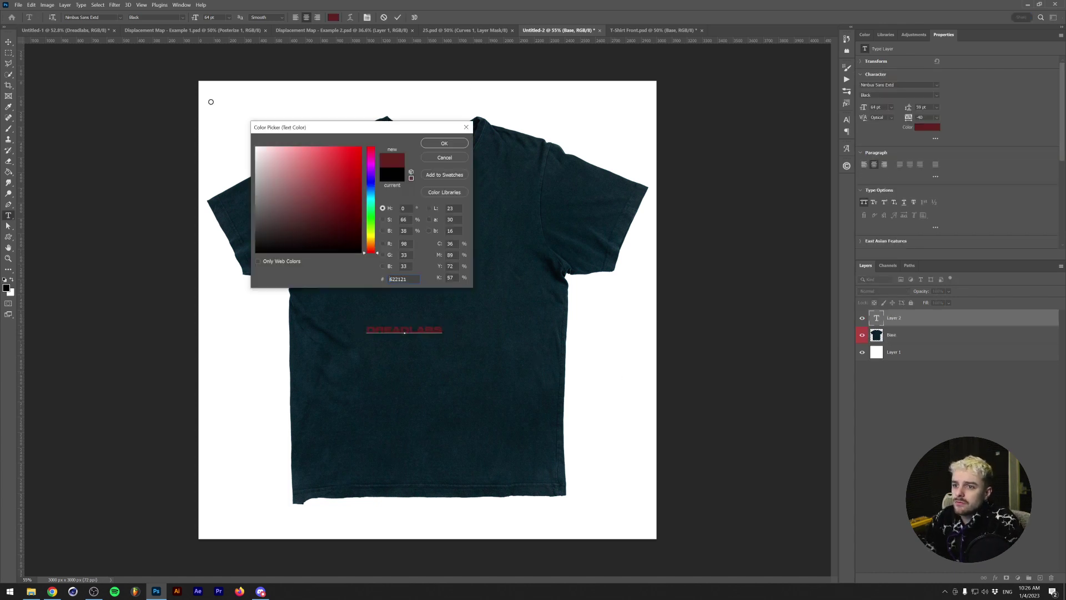
pyautogui.click(211, 102)
pyautogui.click(444, 144)
pyautogui.click(398, 17)
# Enlarge the DREADLABS text, rotate it to run vertically along the shirt's left side, and convert it to a smart object
pyautogui.hotkey('ctrl', 't')
pyautogui.moveTo(450, 332); pyautogui.dragTo(426, 135)
pyautogui.moveTo(401, 262); pyautogui.dragTo(312, 255)
pyautogui.press('Return')
pyautogui.rightClick(967, 318)
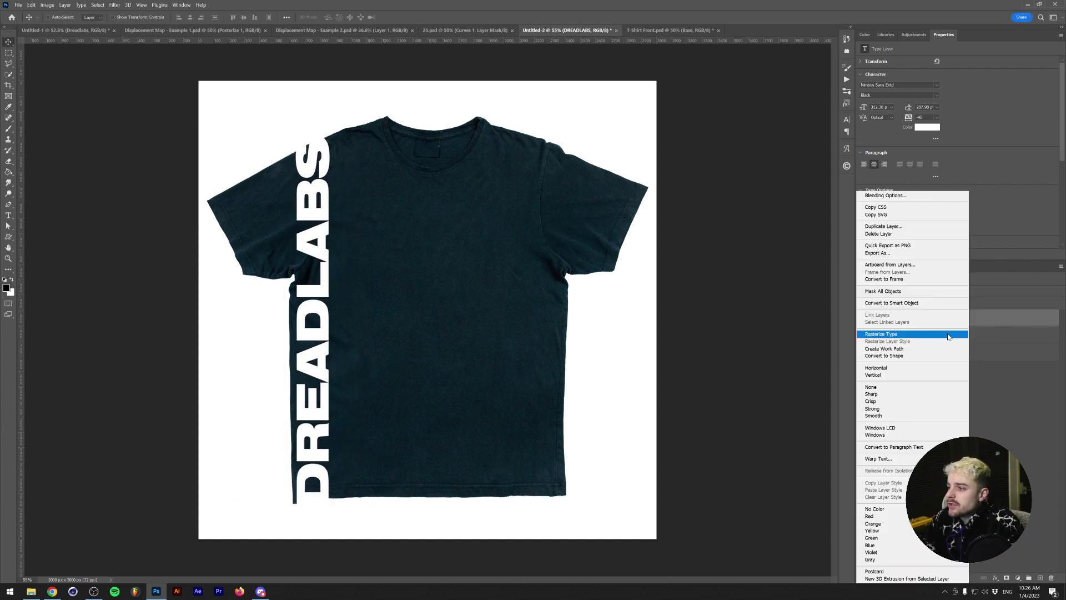
pyautogui.click(916, 303)
# Duplicate the Base layer into a new document named T-Shirt Displacement
pyautogui.click(868, 337)
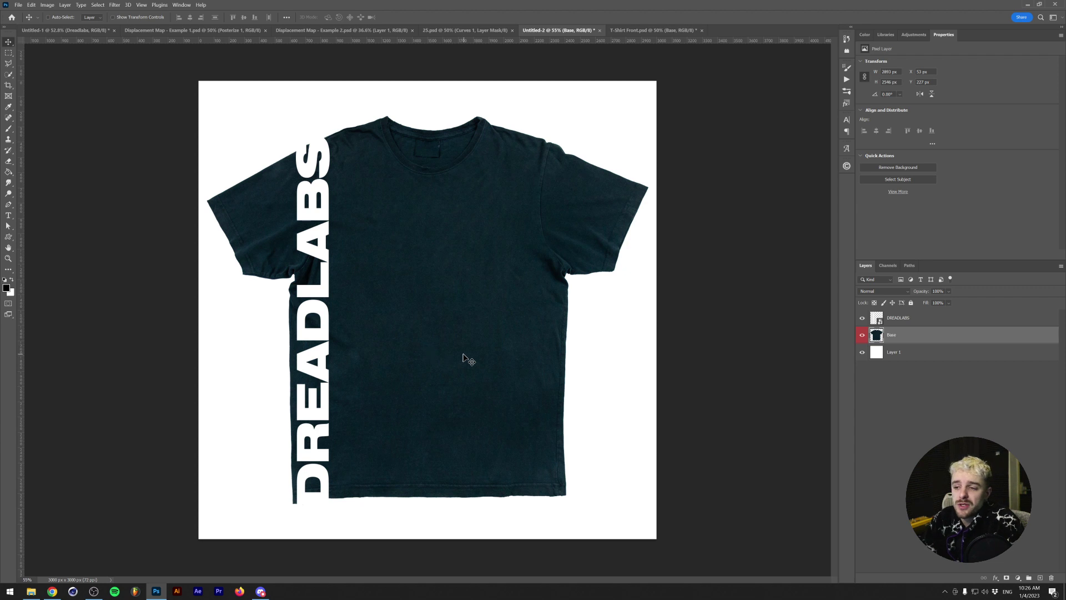
pyautogui.rightClick(906, 339)
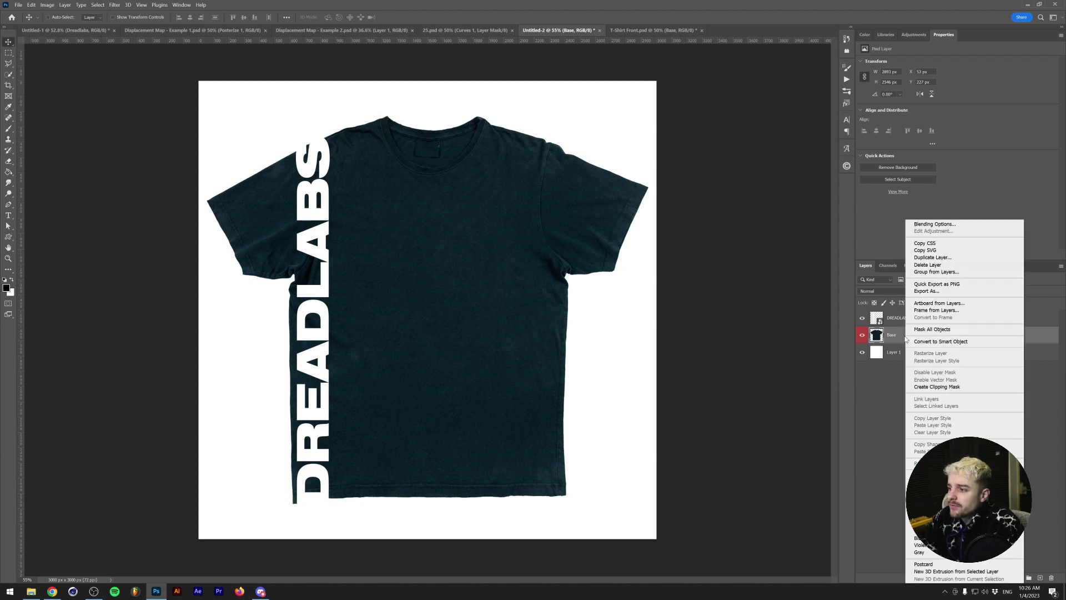
pyautogui.click(940, 258)
pyautogui.click(522, 164)
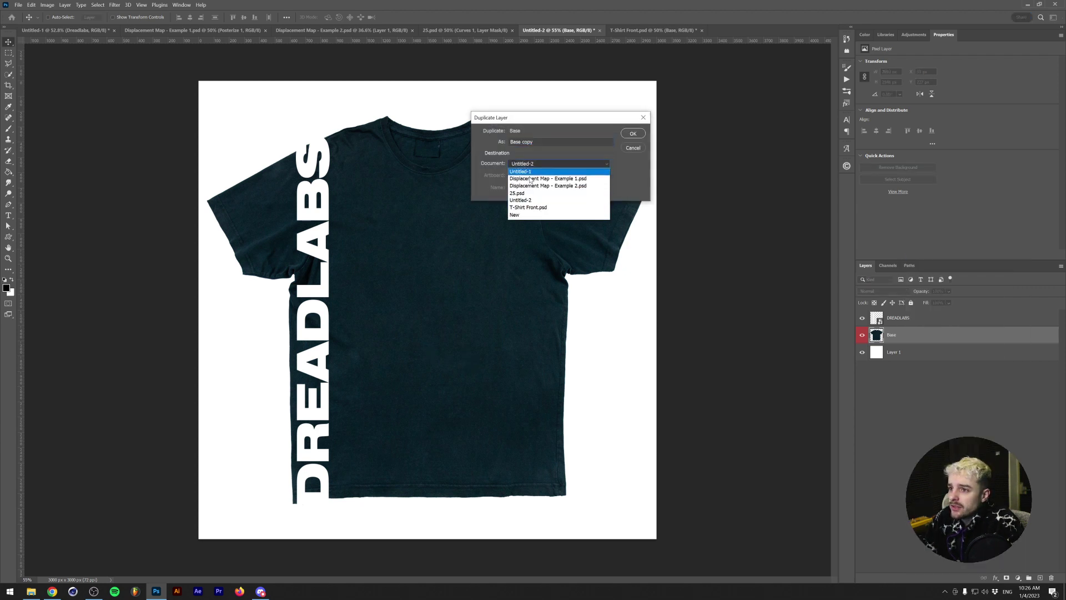
pyautogui.click(531, 216)
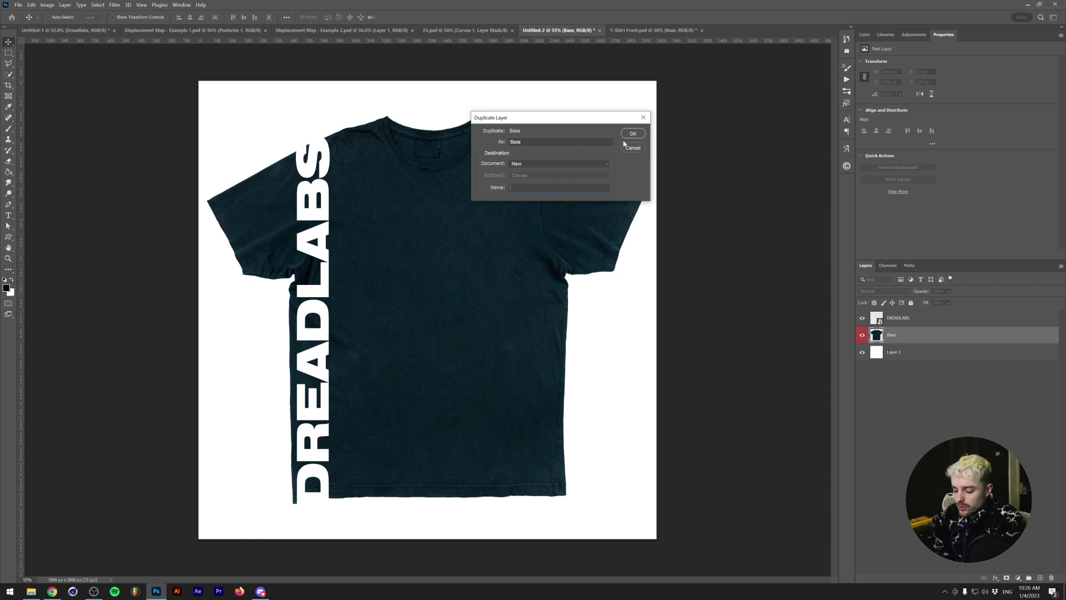
pyautogui.write('T-Sh')
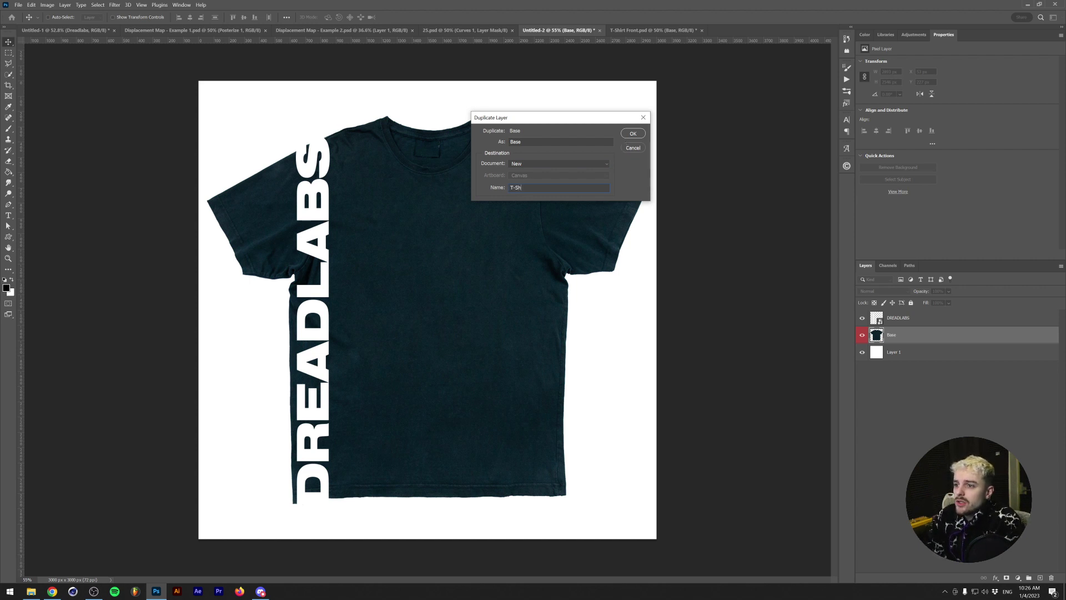
pyautogui.write('irt Displacement')
pyautogui.click(623, 137)
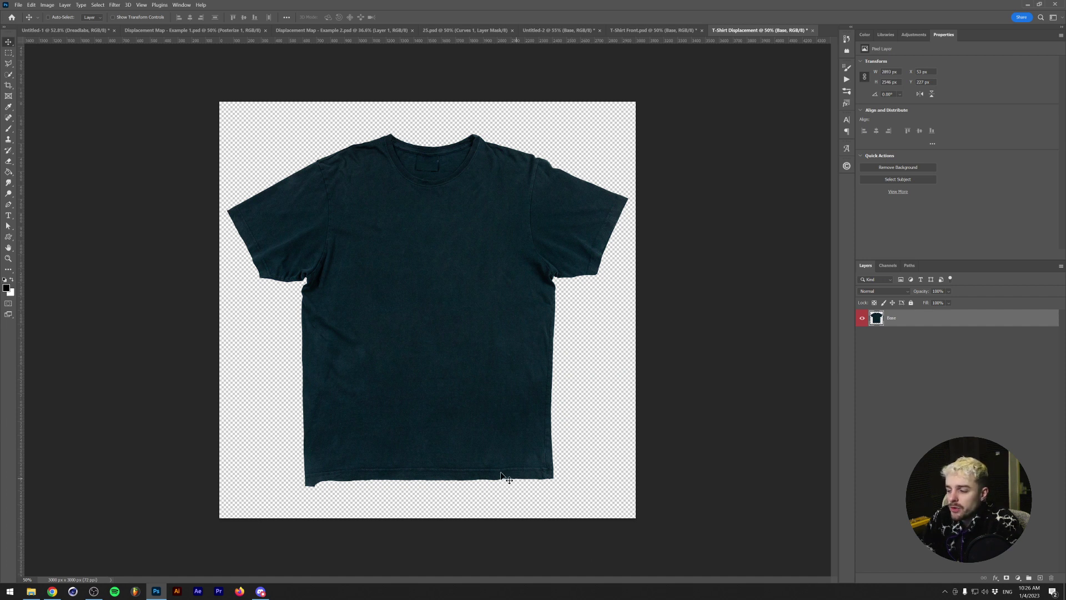
# Add a new layer above the shirt and fill it with 50% Gray
pyautogui.click(1040, 581)
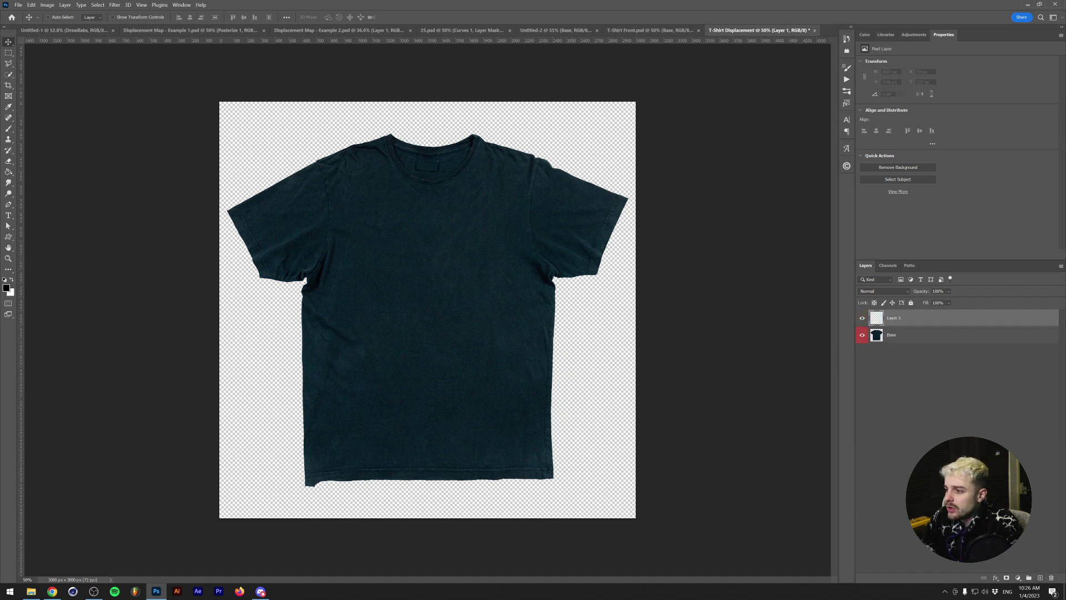
pyautogui.click(31, 5)
pyautogui.click(45, 125)
pyautogui.click(573, 129)
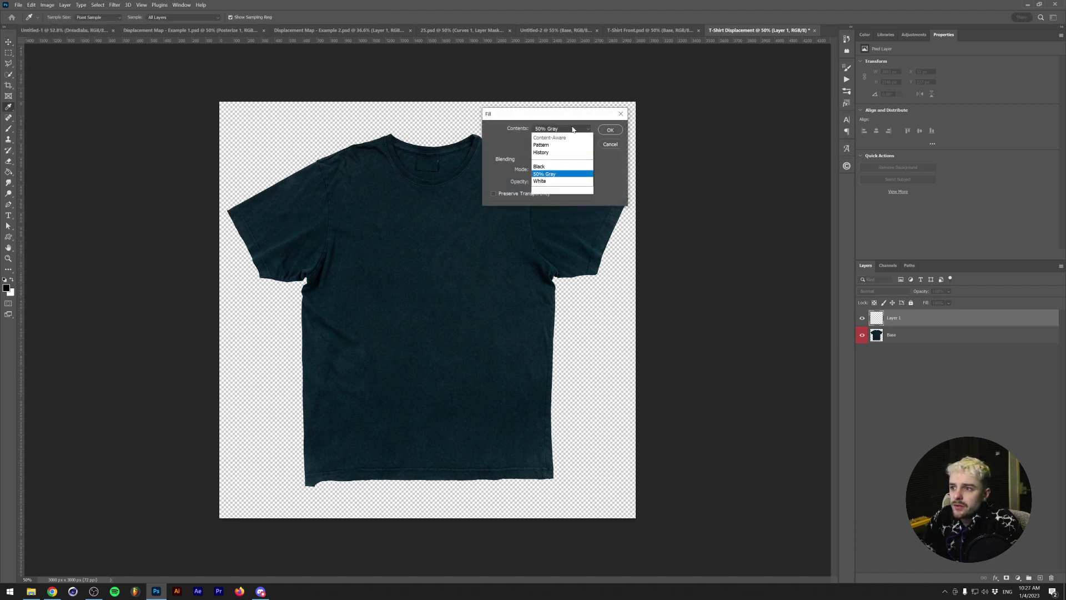
pyautogui.click(555, 201)
pyautogui.click(610, 130)
pyautogui.press('v')
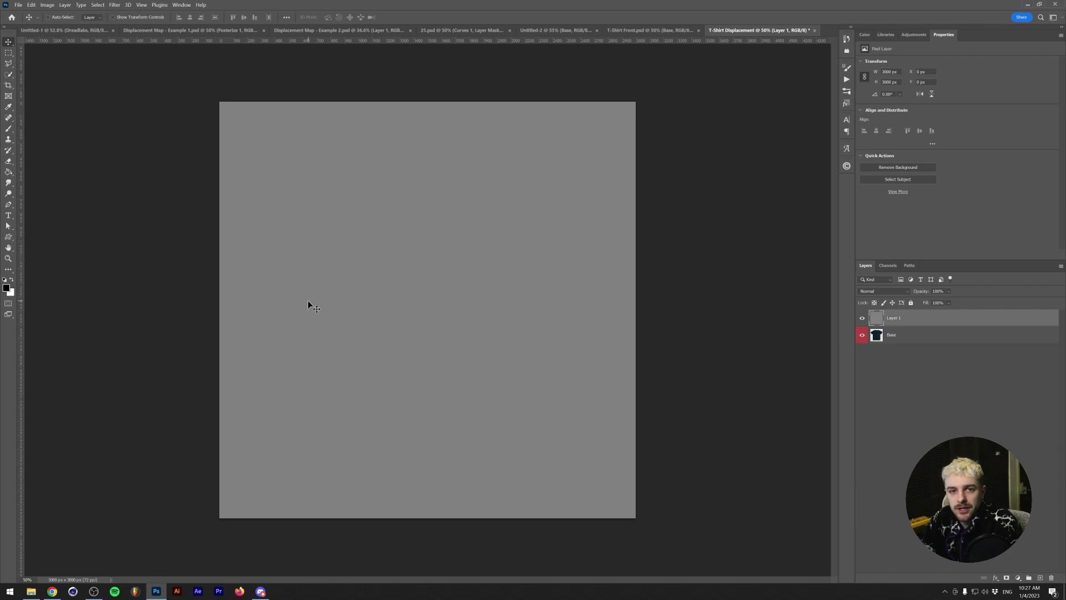
# View Displacement Map - Example 1 for reference, and move the gray layer beneath the Base layer in T-Shirt Displacement
pyautogui.click(160, 32)
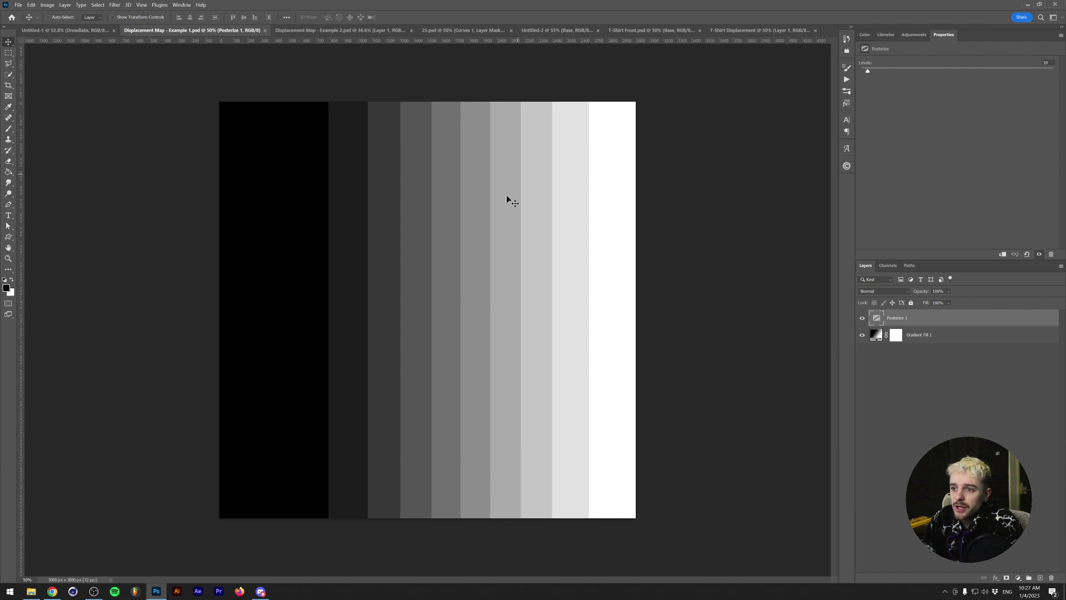
pyautogui.click(755, 31)
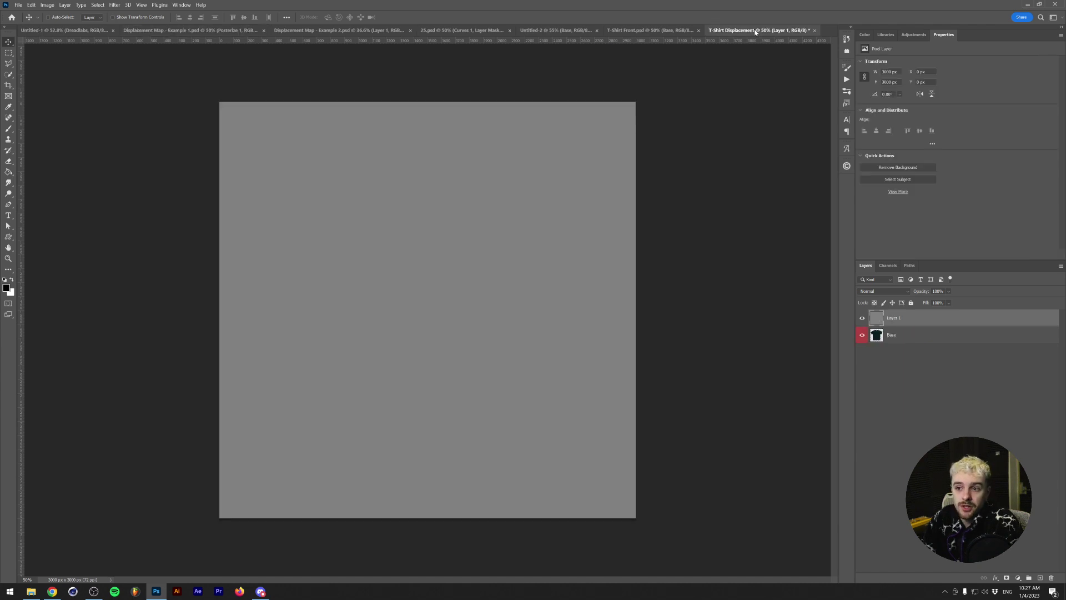
pyautogui.moveTo(917, 322); pyautogui.dragTo(919, 367)
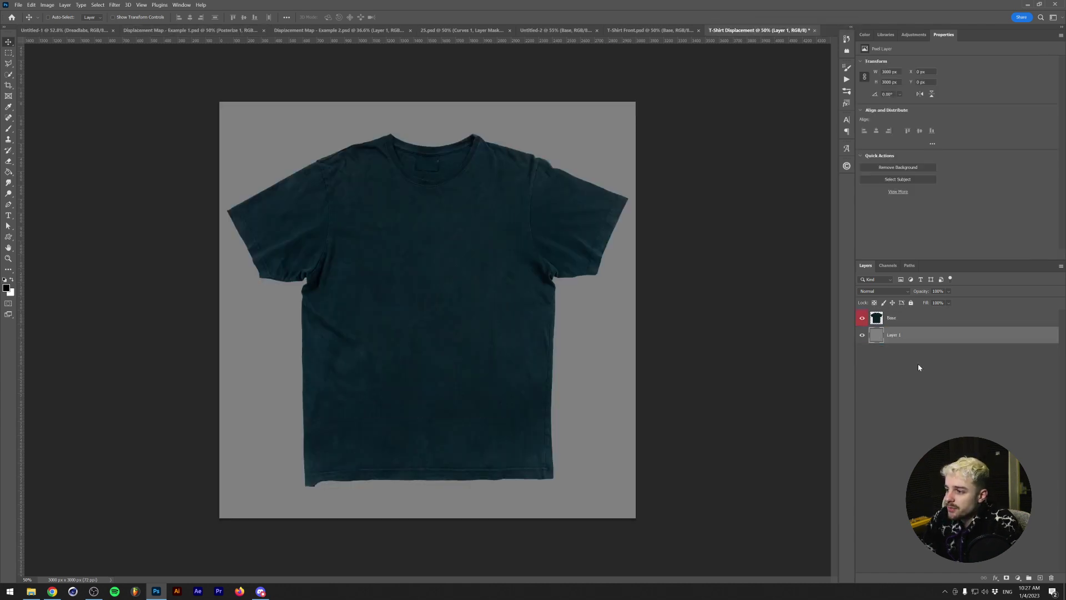
# Remove all colour from the Base shirt layer with a Hue/Saturation adjustment
pyautogui.click(901, 314)
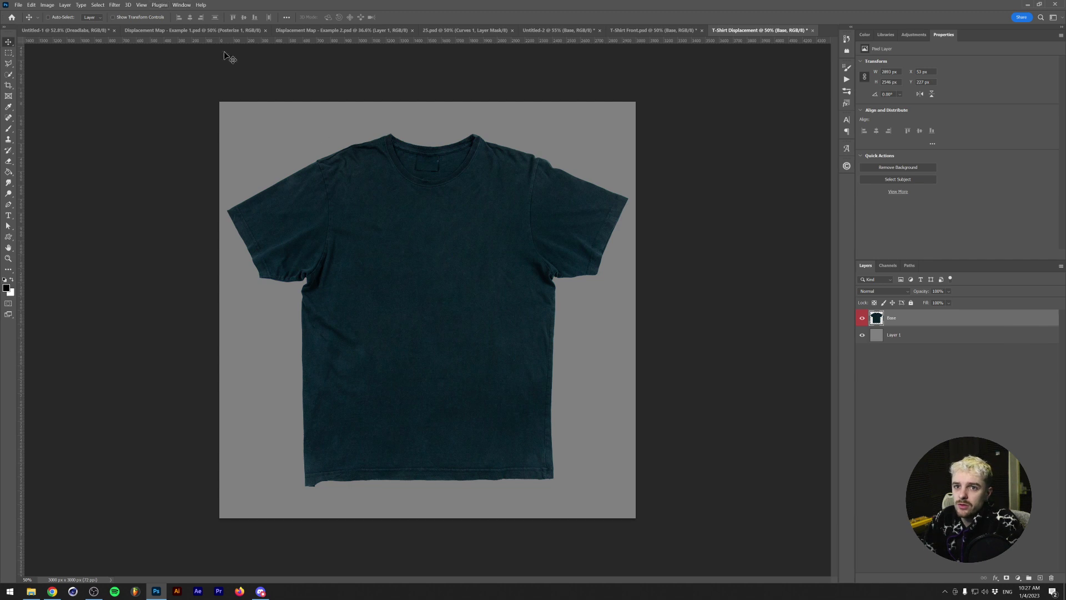
pyautogui.click(48, 5)
pyautogui.moveTo(60, 24)
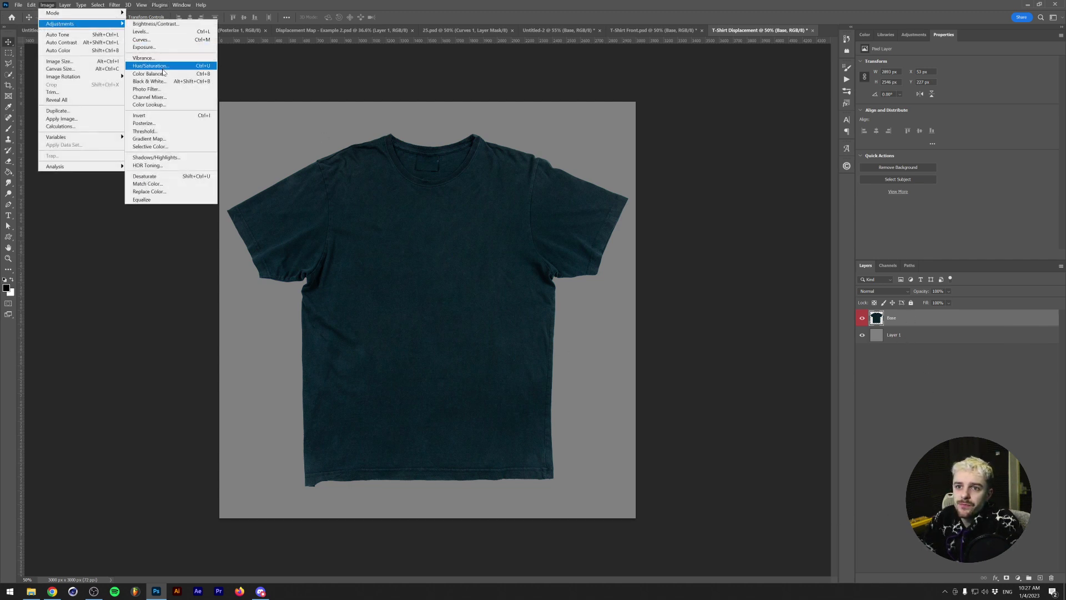
pyautogui.click(162, 68)
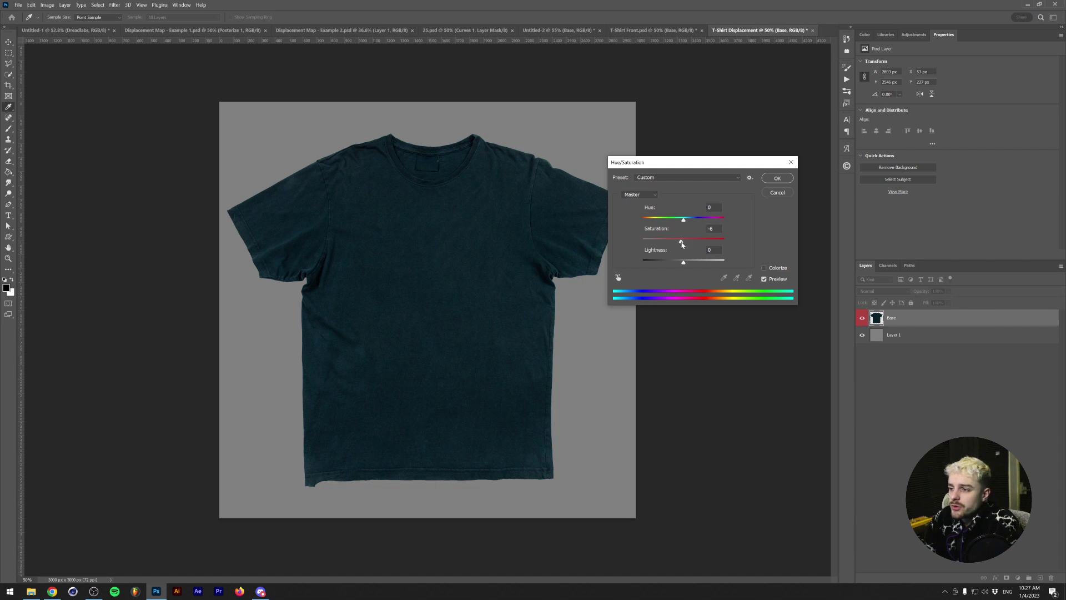
pyautogui.moveTo(682, 244); pyautogui.dragTo(623, 247)
pyautogui.click(776, 179)
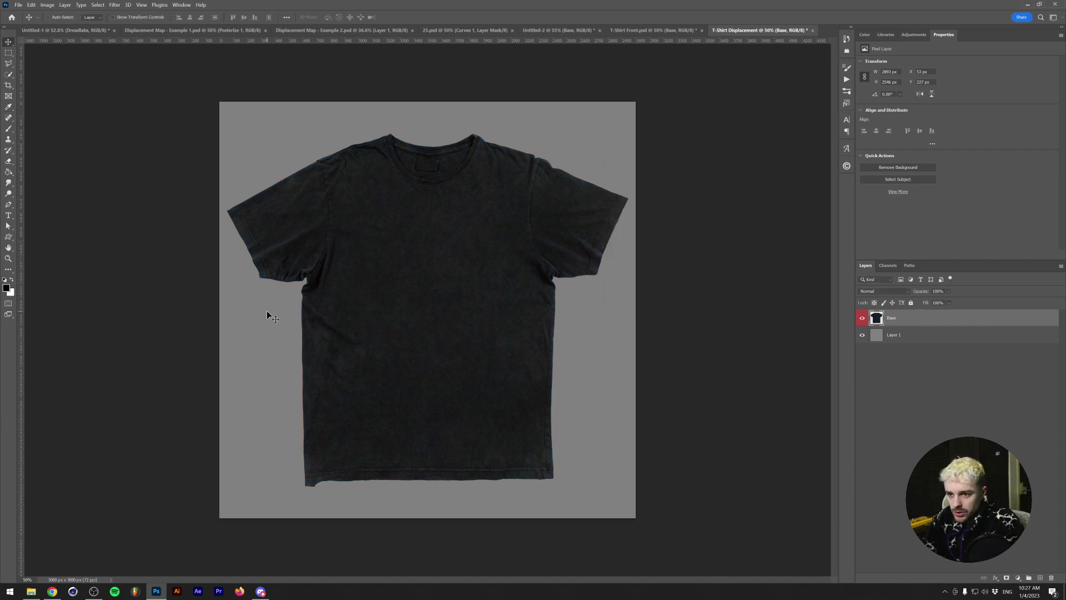
# Examine the light and dark pixels of the desaturated shirt fabric up close, and return to viewing the whole shirt
pyautogui.scroll(6, 238, 297)
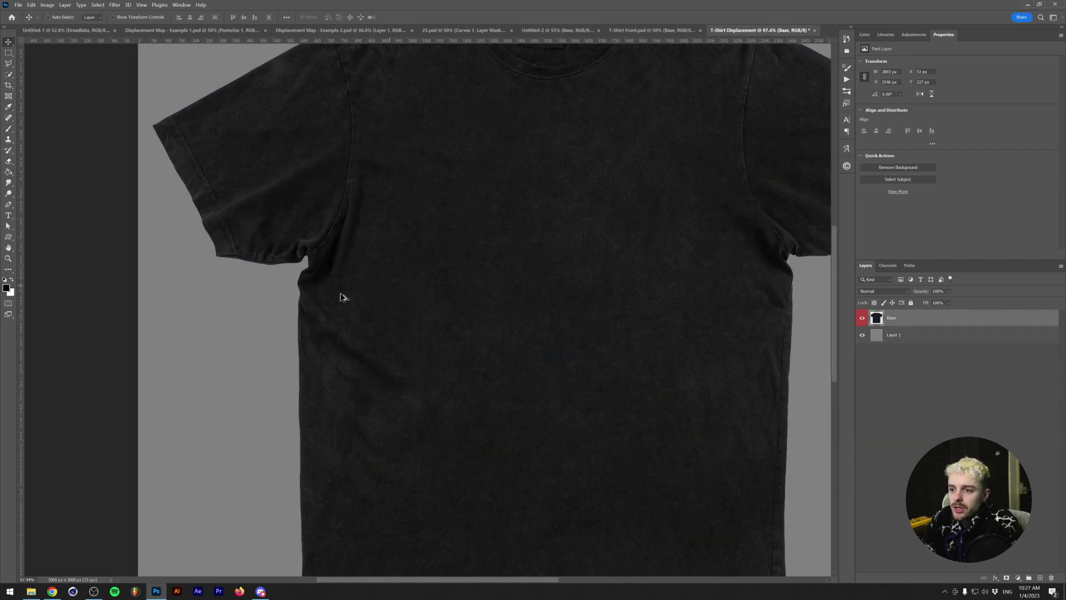
pyautogui.scroll(10, 430, 294)
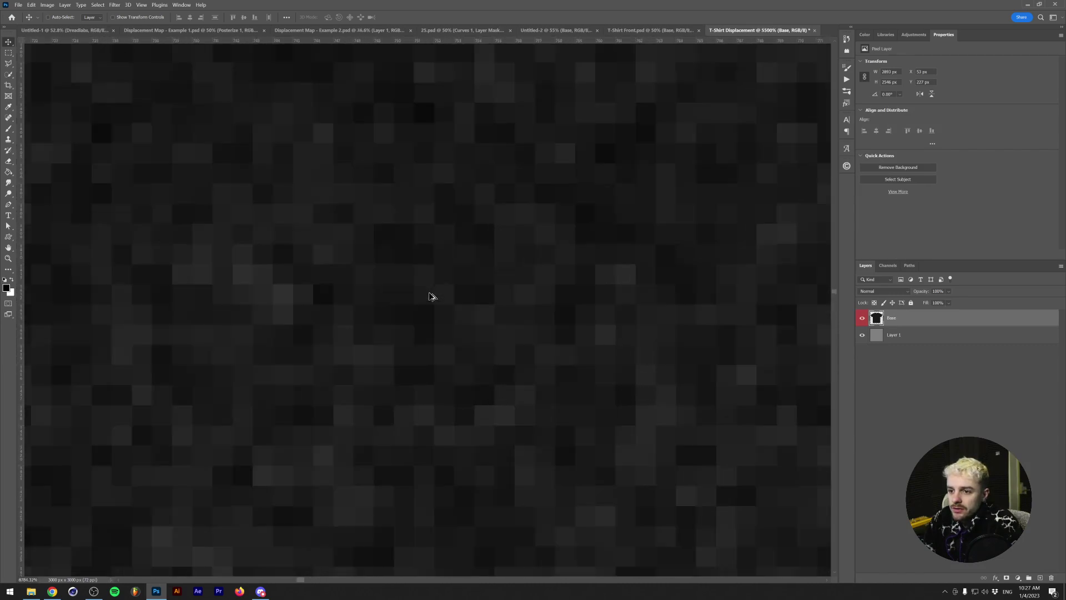
pyautogui.scroll(-5, 429, 296)
pyautogui.scroll(7, 429, 296)
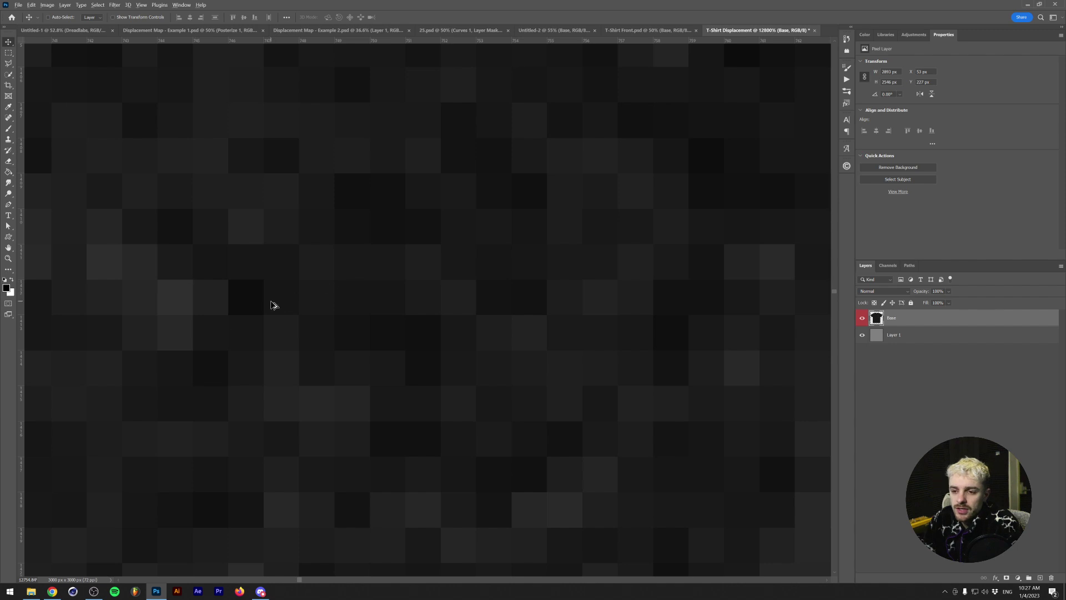
pyautogui.scroll(-3, 272, 305)
pyautogui.scroll(-4, 444, 292)
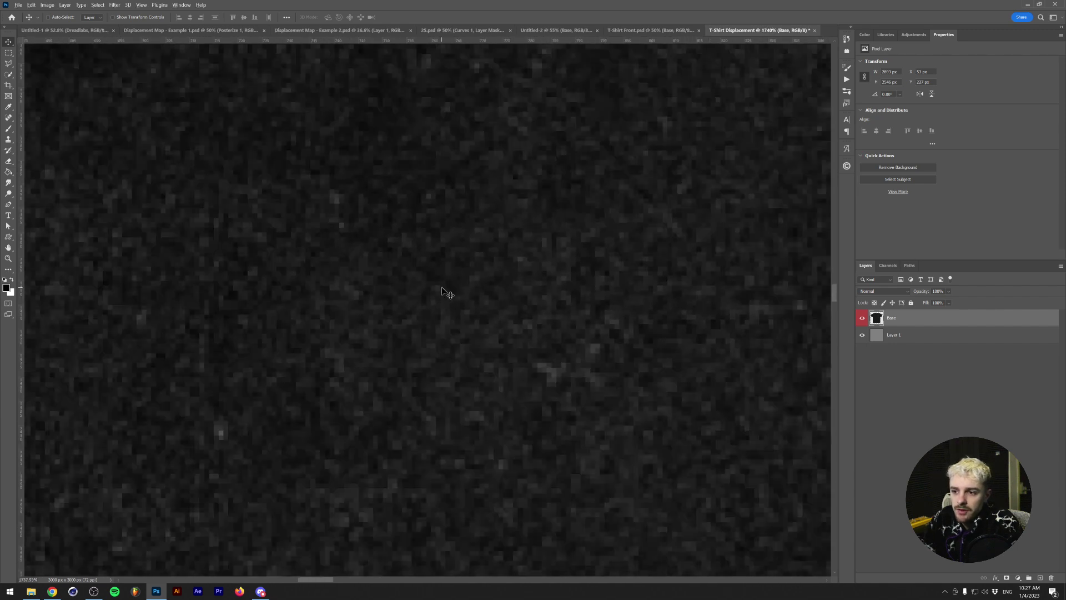
pyautogui.scroll(-6, 444, 292)
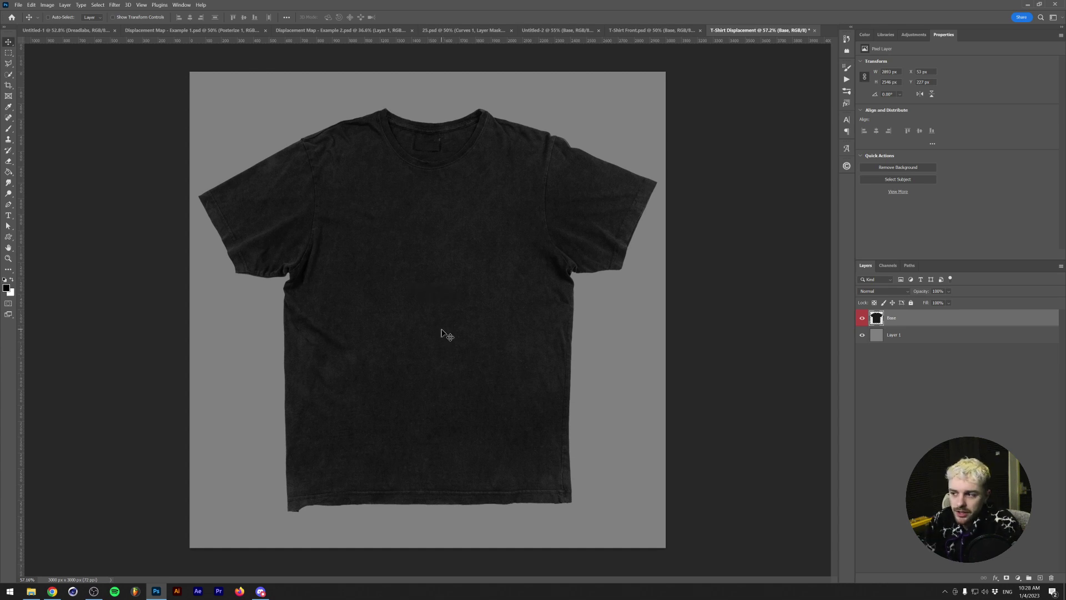
# Convert the Base shirt layer to a smart object and apply a Gaussian Blur with a 2-pixel radius
pyautogui.rightClick(922, 325)
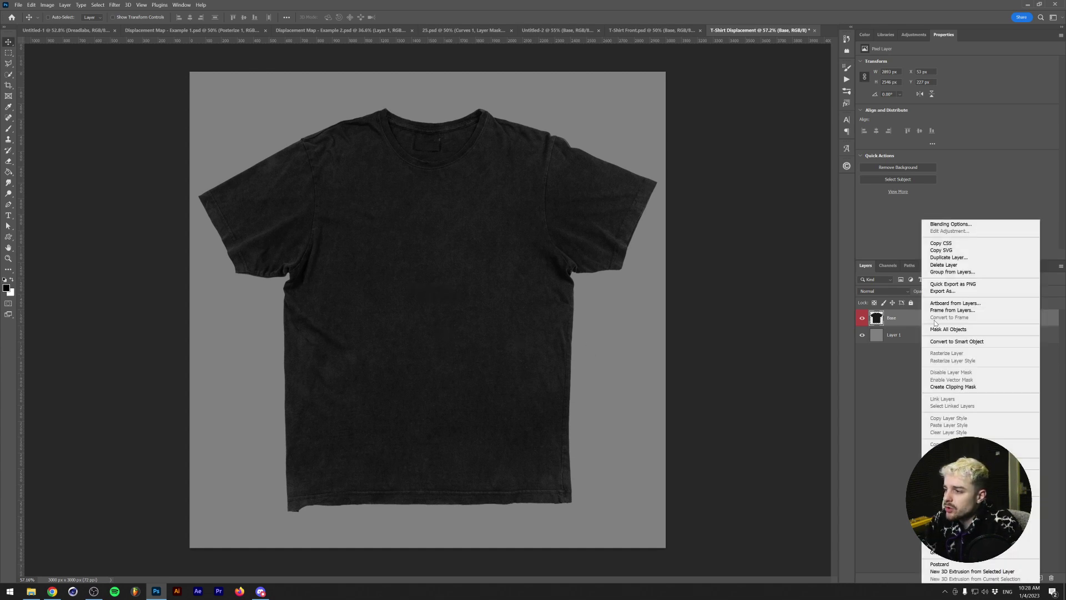
pyautogui.click(957, 343)
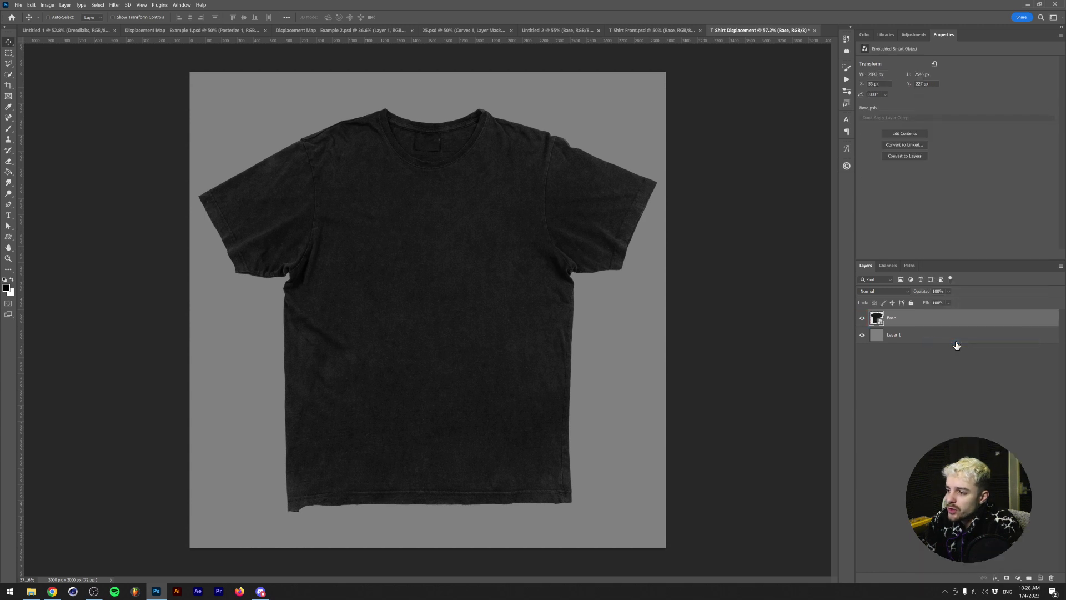
pyautogui.click(115, 5)
pyautogui.moveTo(128, 104)
pyautogui.click(248, 135)
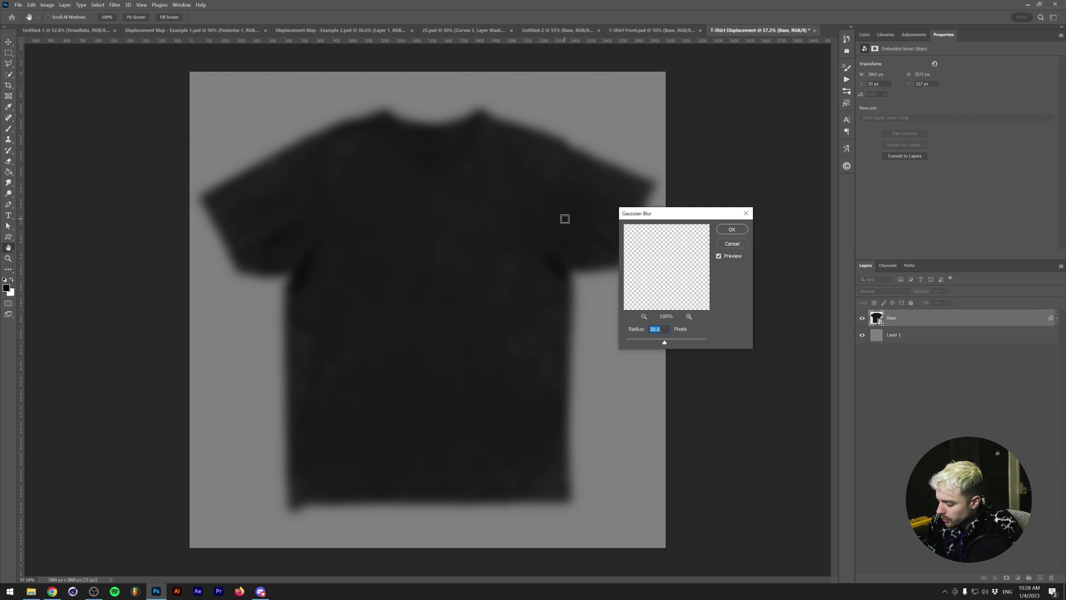
pyautogui.write('2')
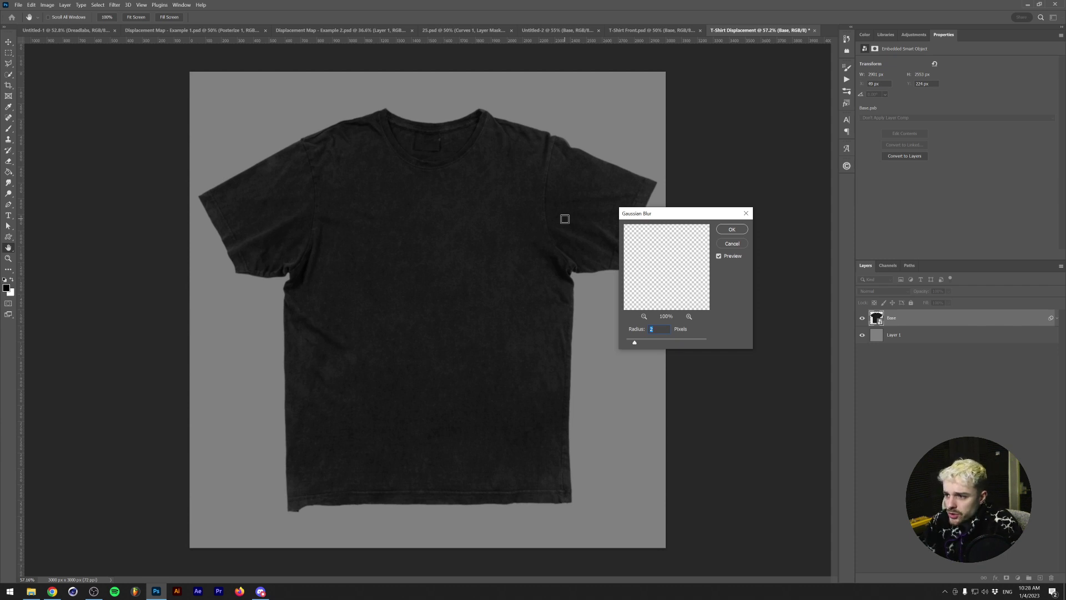
pyautogui.press('Return')
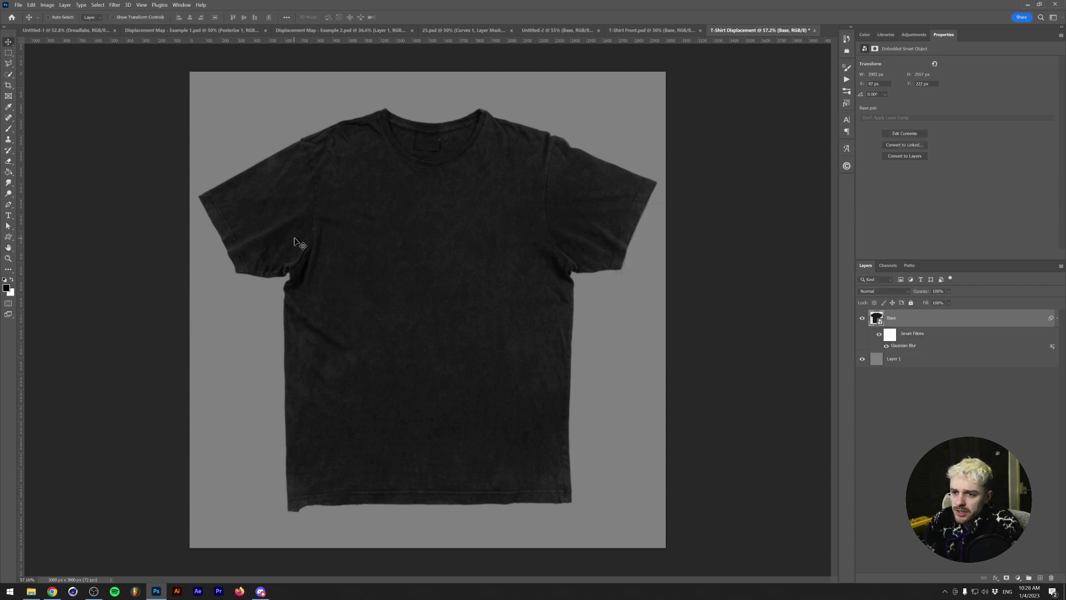
# Add a Curves adjustment layer above the Base layer and clip it to the shirt
pyautogui.click(912, 38)
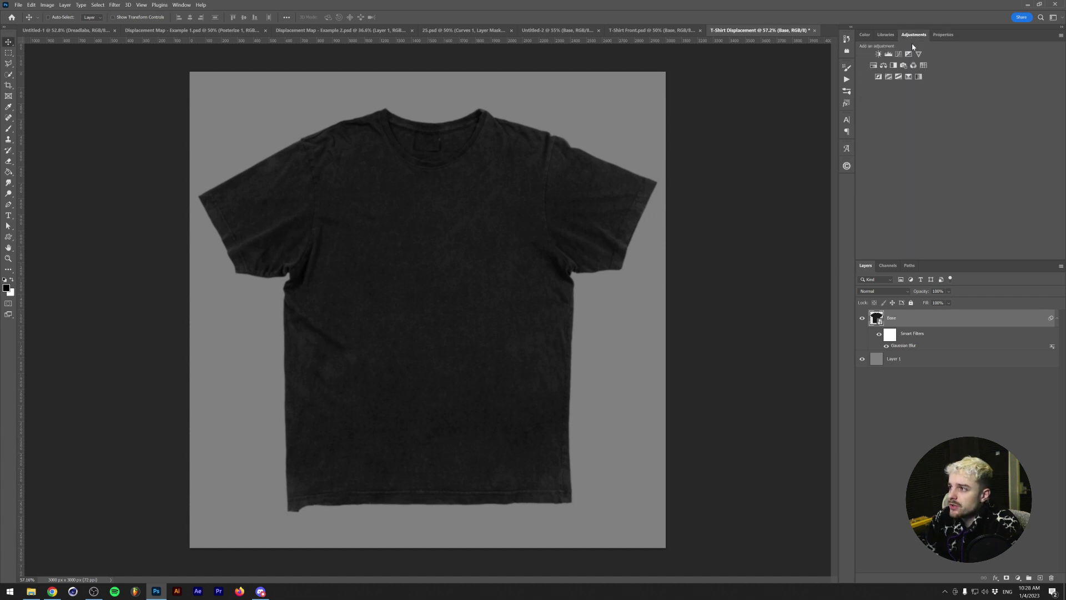
pyautogui.click(899, 54)
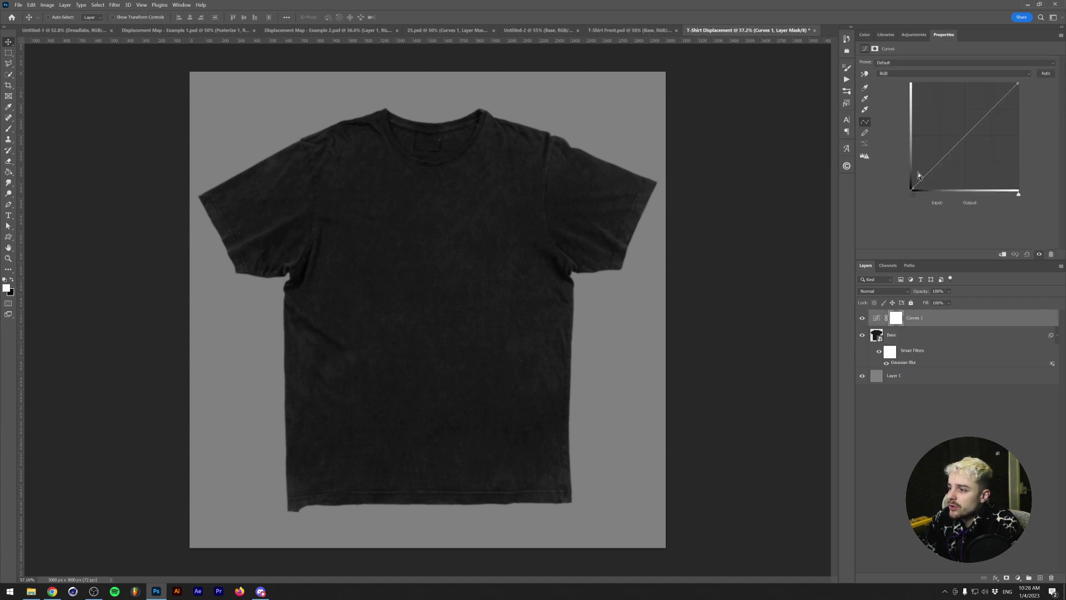
pyautogui.rightClick(926, 328)
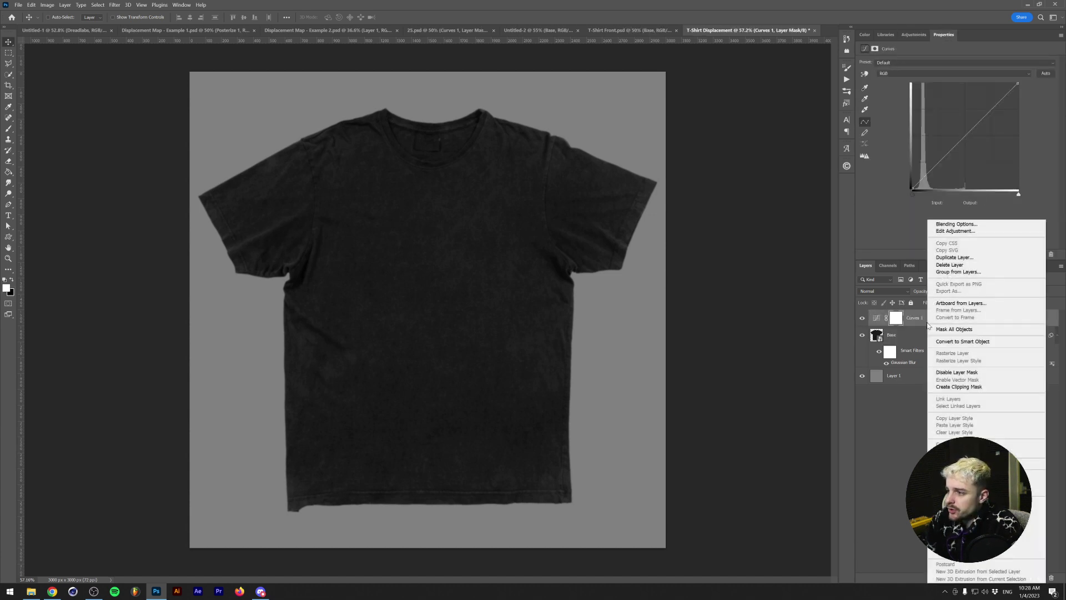
pyautogui.click(977, 389)
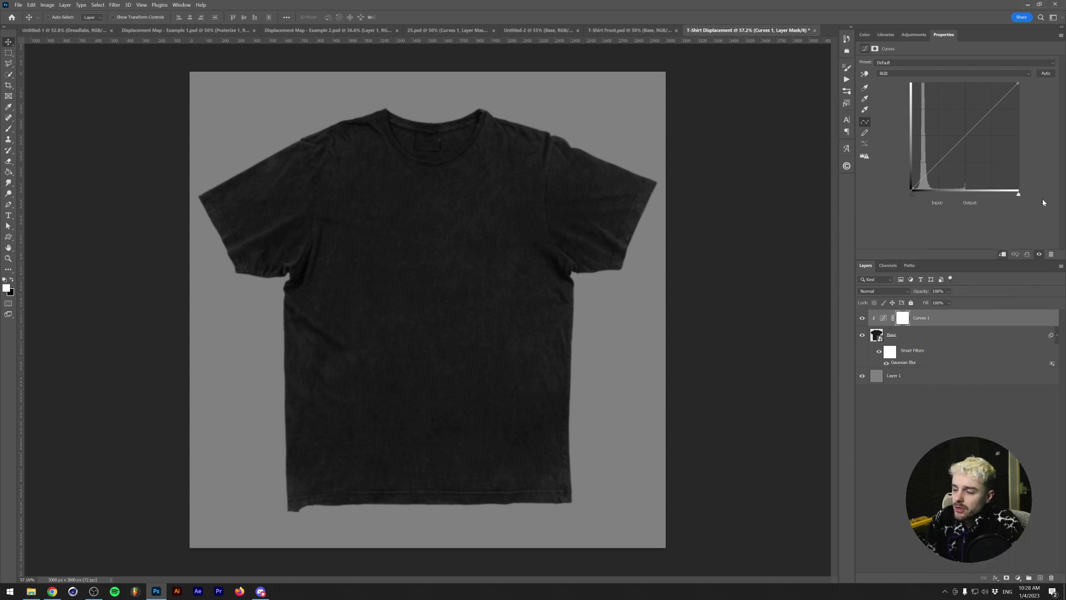
# Boost the shirt's contrast in Curves: bring the white point to about mid-range, raise the upper midtones and set the black point to input 10
pyautogui.moveTo(1019, 194); pyautogui.dragTo(916, 195)
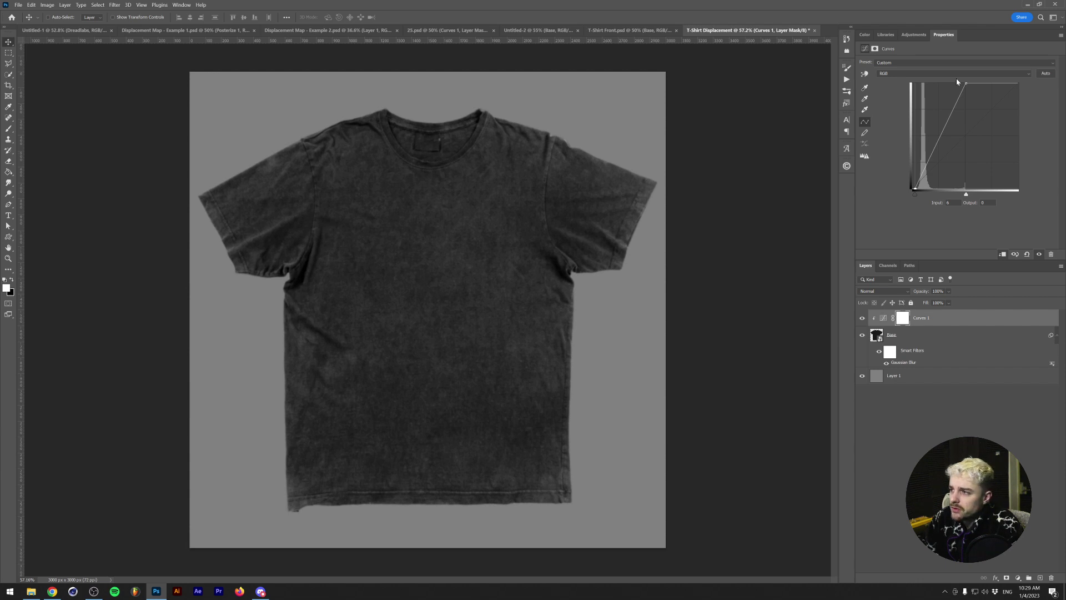
pyautogui.moveTo(953, 111); pyautogui.dragTo(948, 106)
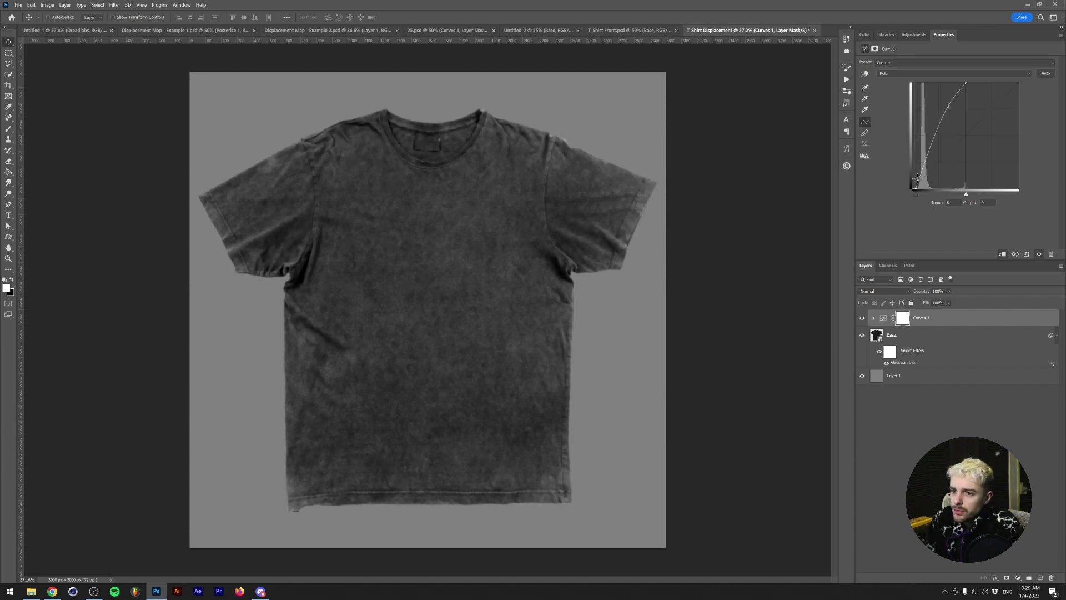
pyautogui.moveTo(917, 179); pyautogui.dragTo(916, 190)
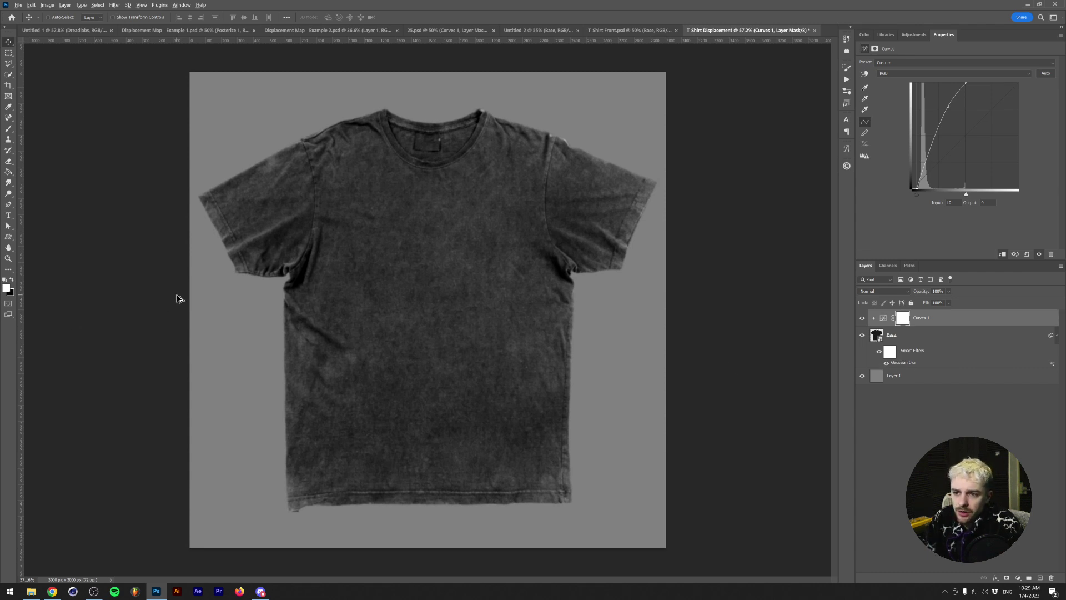
# Save the document as the Photoshop file T-Shirt Displacement in a new folder named Displacement Map Tutorial 2023 inside Tutorials
pyautogui.scroll(3, 177, 298)
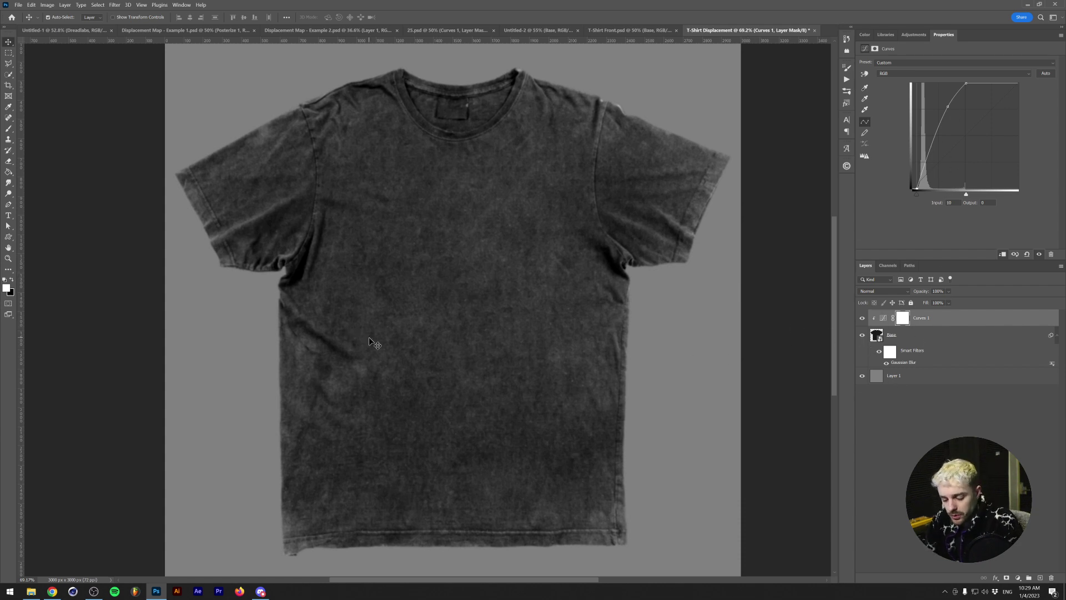
pyautogui.hotkey('ctrl', 'shift', 's')
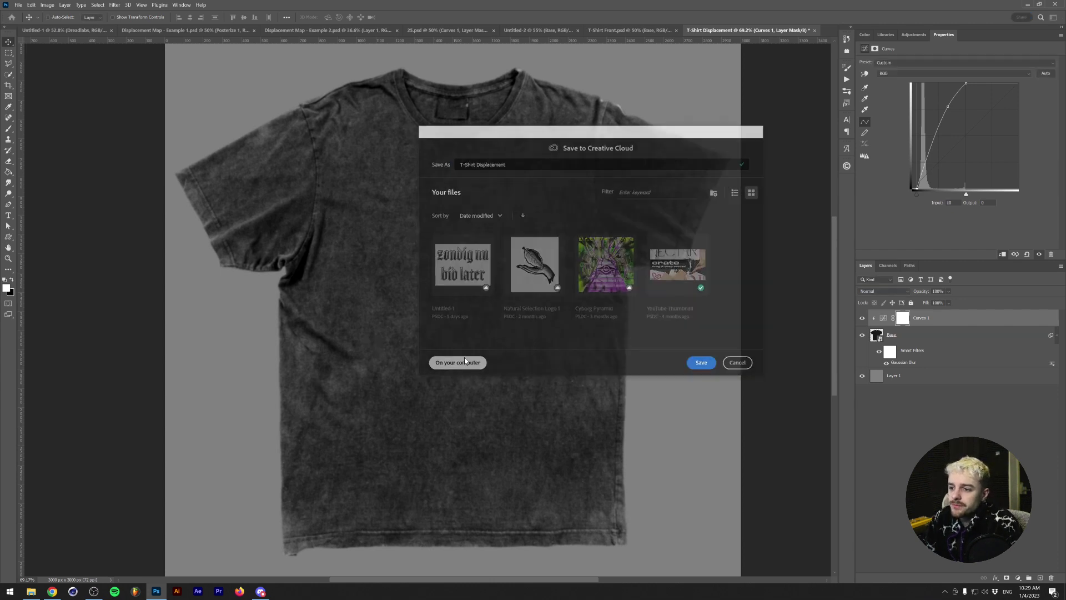
pyautogui.click(464, 360)
pyautogui.scroll(3, 292, 293)
pyautogui.click(301, 291)
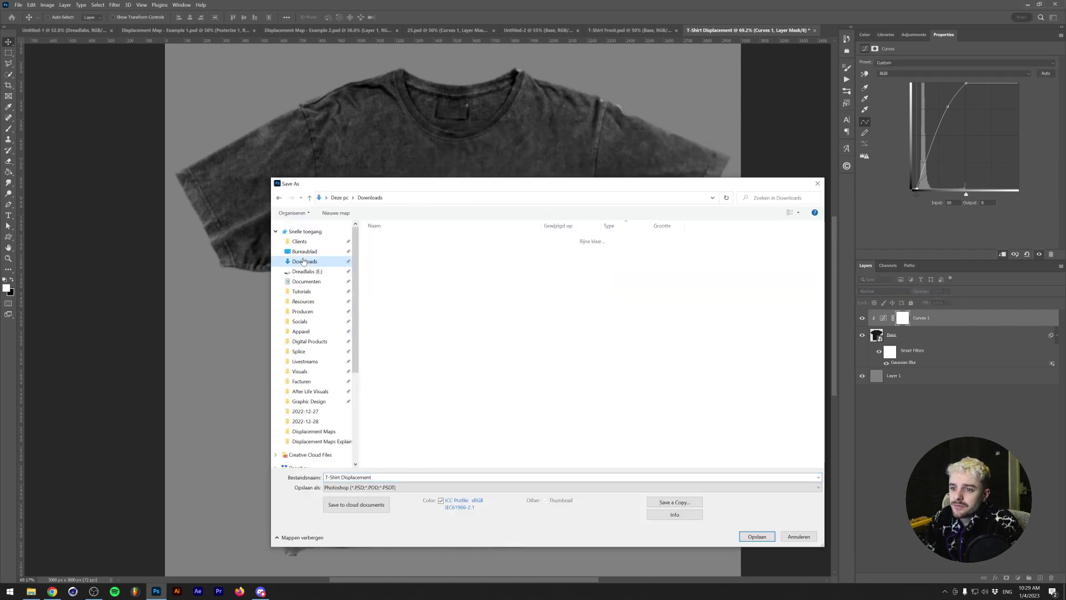
pyautogui.click(336, 213)
pyautogui.write('Displacement Map Tutorial 2023')
pyautogui.press('Return')
pyautogui.press('Return')
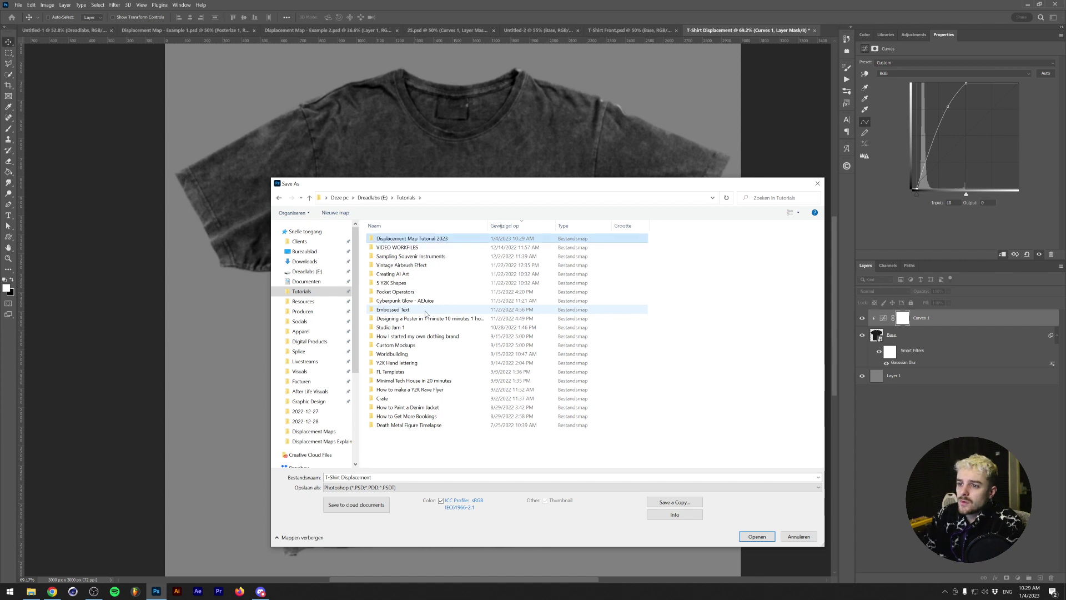
pyautogui.press('Return')
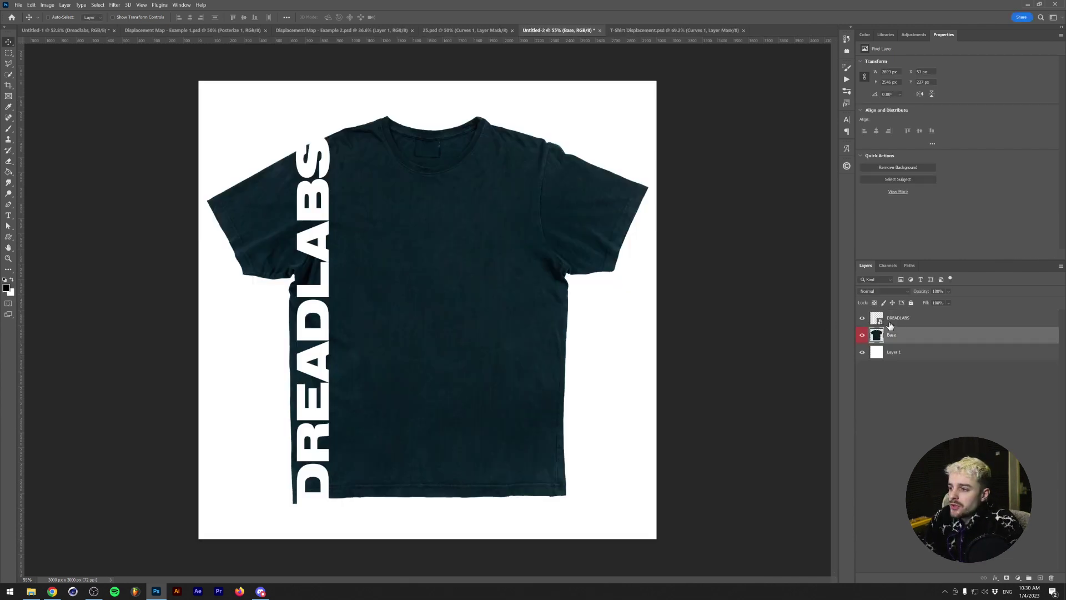
# Apply the Displace filter to the DREADLABS layer in Untitled-2 with horizontal and vertical scale 5, using T-Shirt Displacement as the map
pyautogui.click(913, 317)
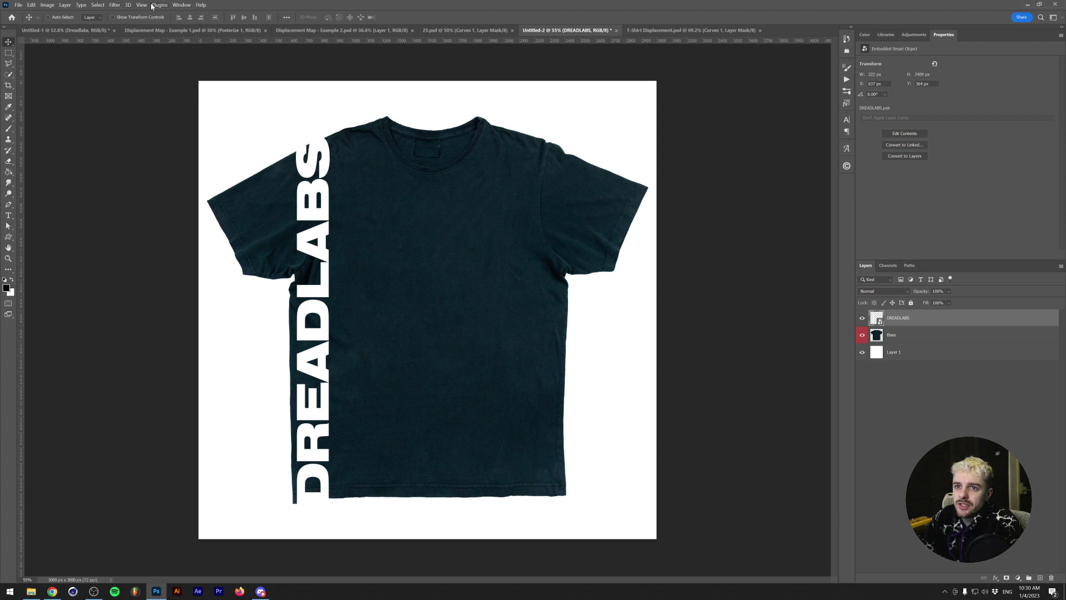
pyautogui.click(114, 5)
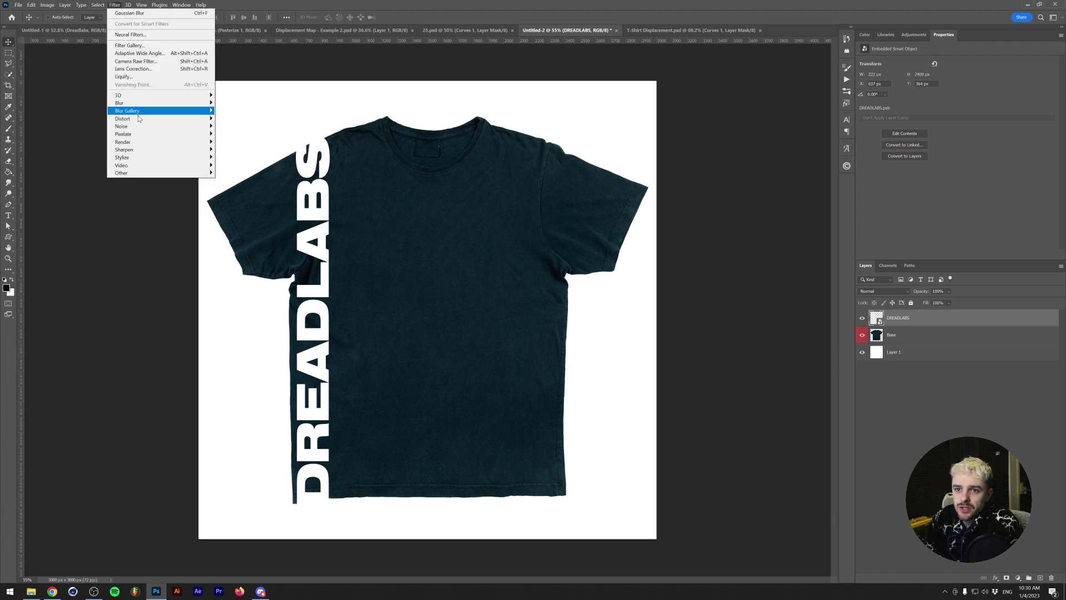
pyautogui.moveTo(139, 121)
pyautogui.click(260, 119)
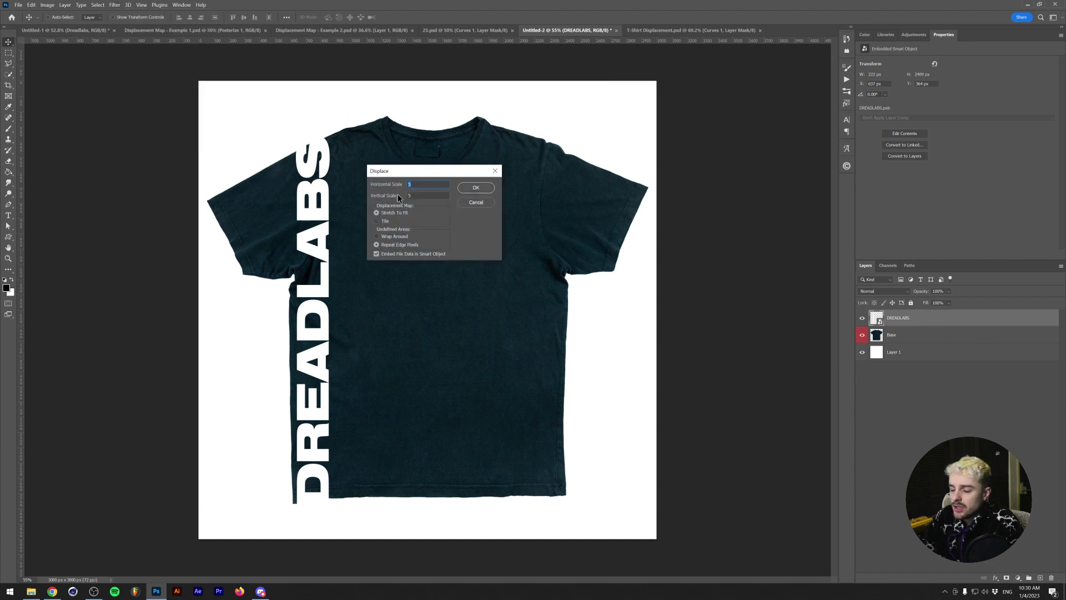
pyautogui.write('15')
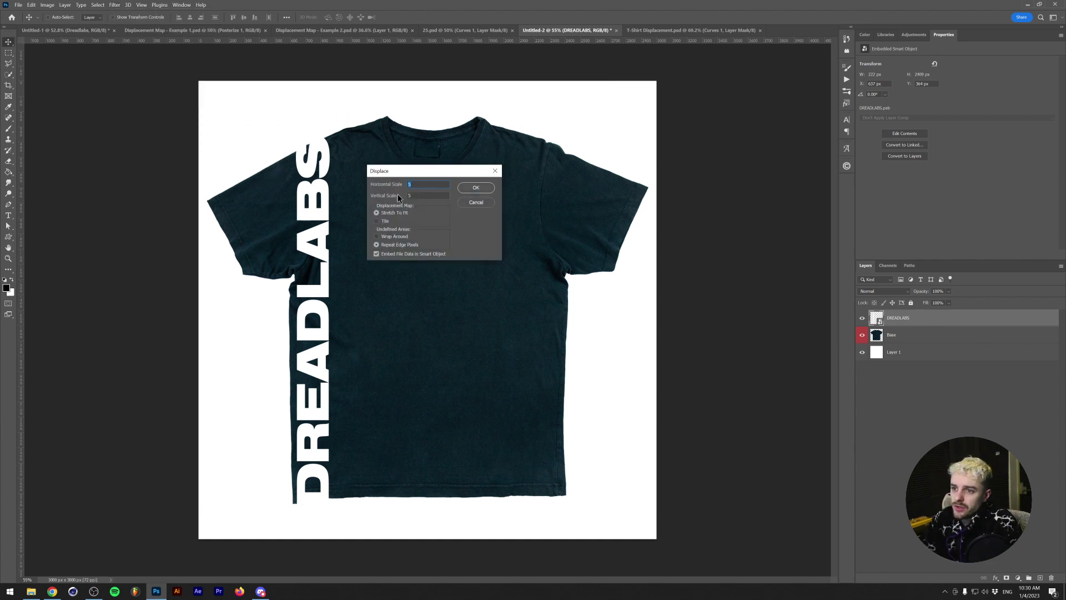
pyautogui.click(484, 189)
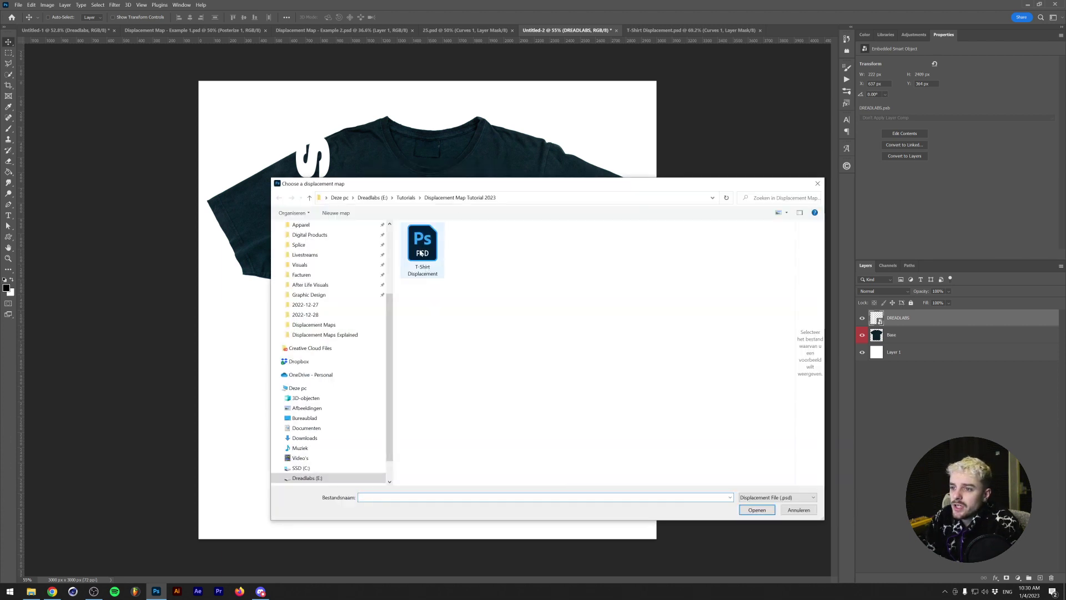
pyautogui.click(440, 271)
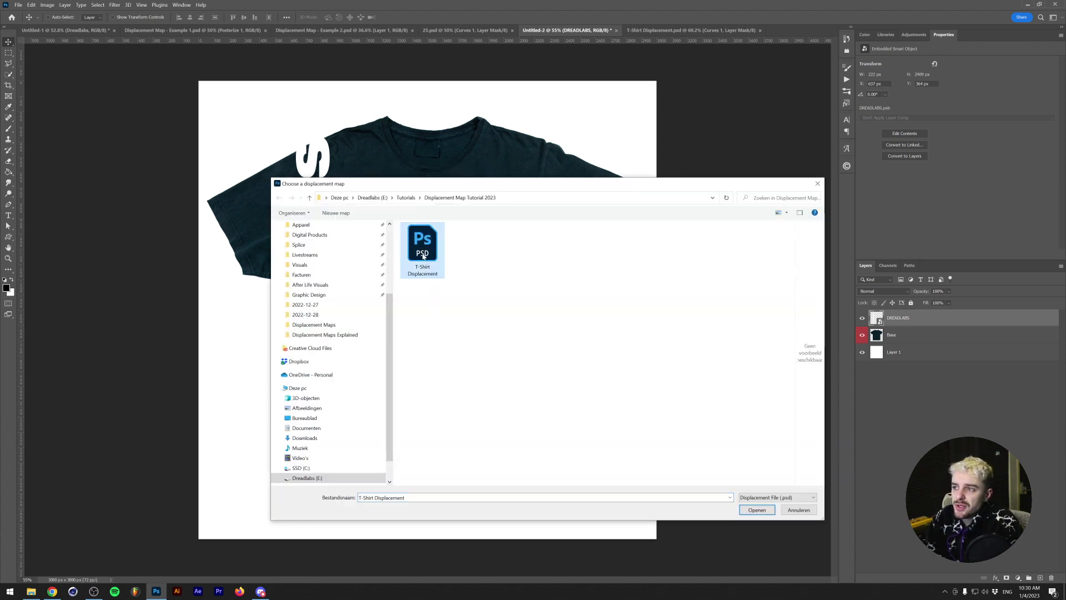
pyautogui.click(757, 510)
# Examine up close how the edges of the displaced DREADLABS letters follow the shirt's seams and folds
pyautogui.scroll(5, 291, 401)
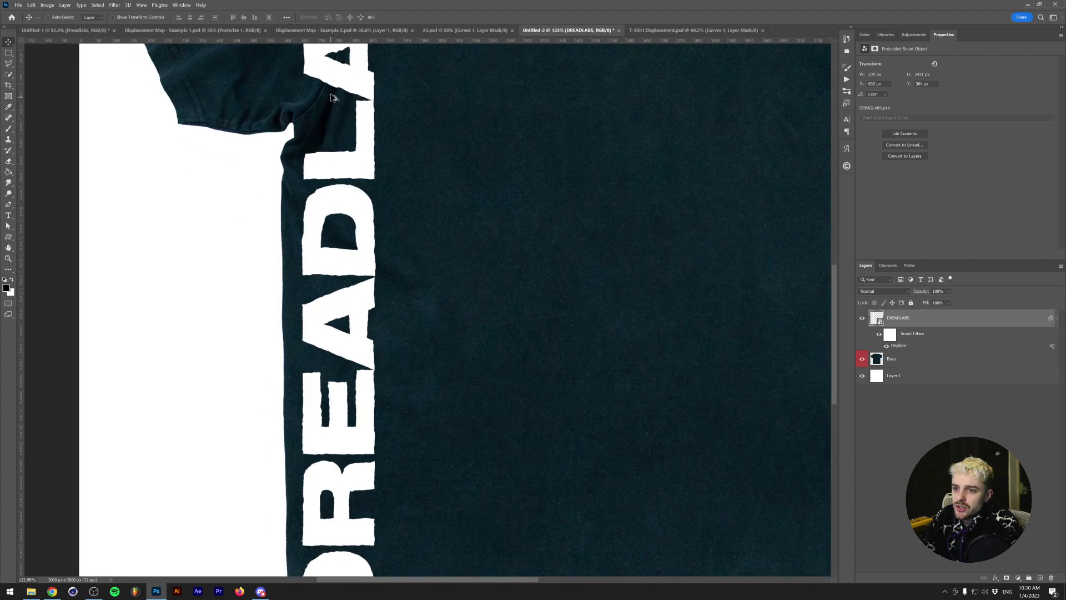
pyautogui.scroll(3, 313, 169)
pyautogui.scroll(1, 313, 169)
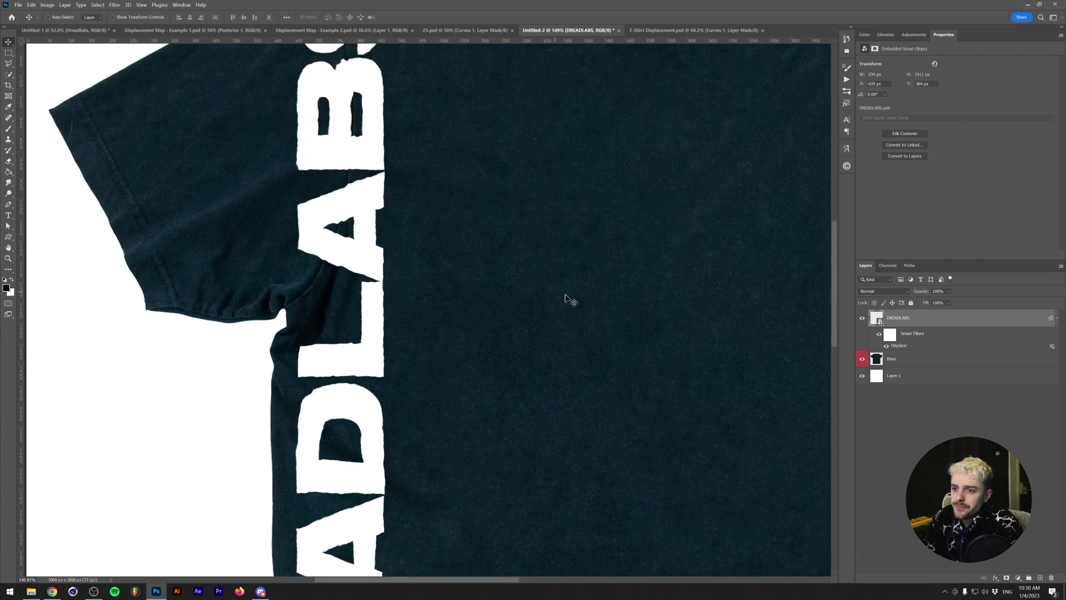
pyautogui.scroll(2, 292, 273)
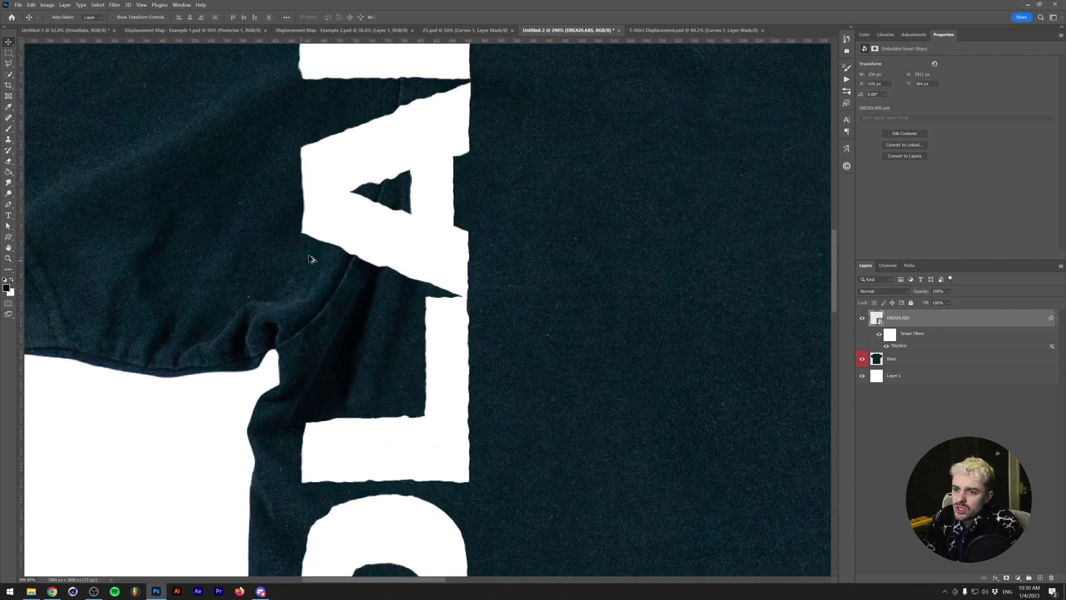
pyautogui.scroll(-4, 314, 250)
pyautogui.scroll(-4, 320, 248)
pyautogui.scroll(7, 322, 238)
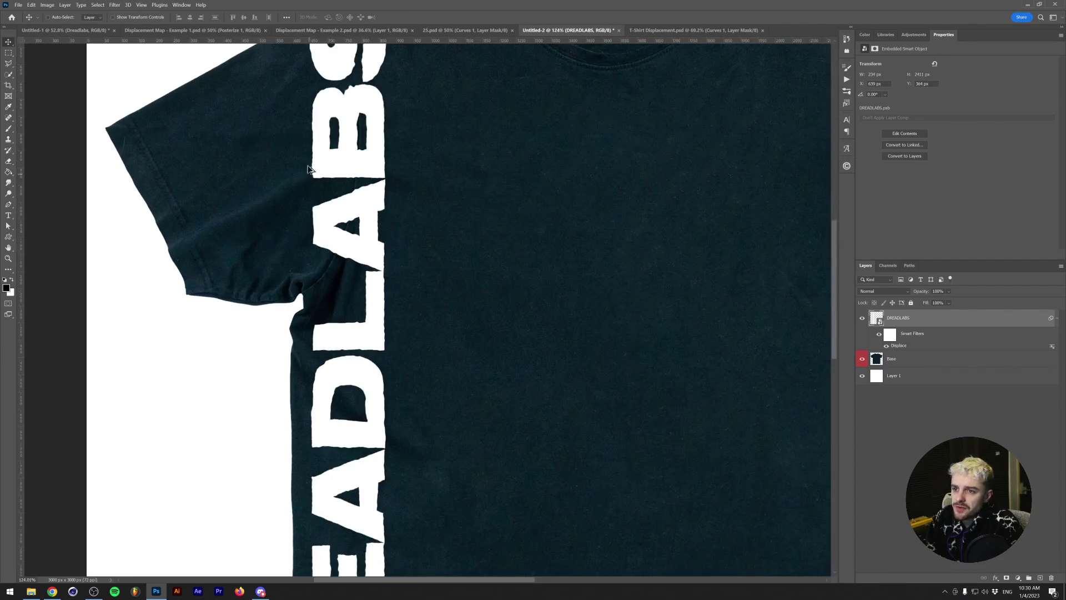
pyautogui.scroll(1, 322, 231)
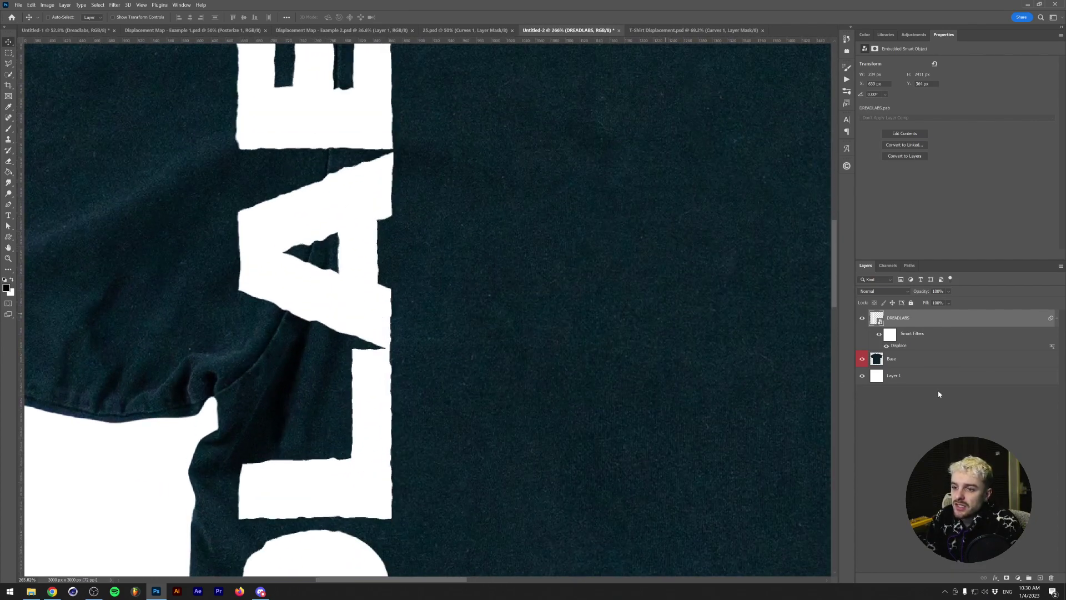
# Blend the DREADLABS text into the fabric by splitting the Blend If underlying-layer black slider to 0 / 58
pyautogui.doubleClick(1028, 323)
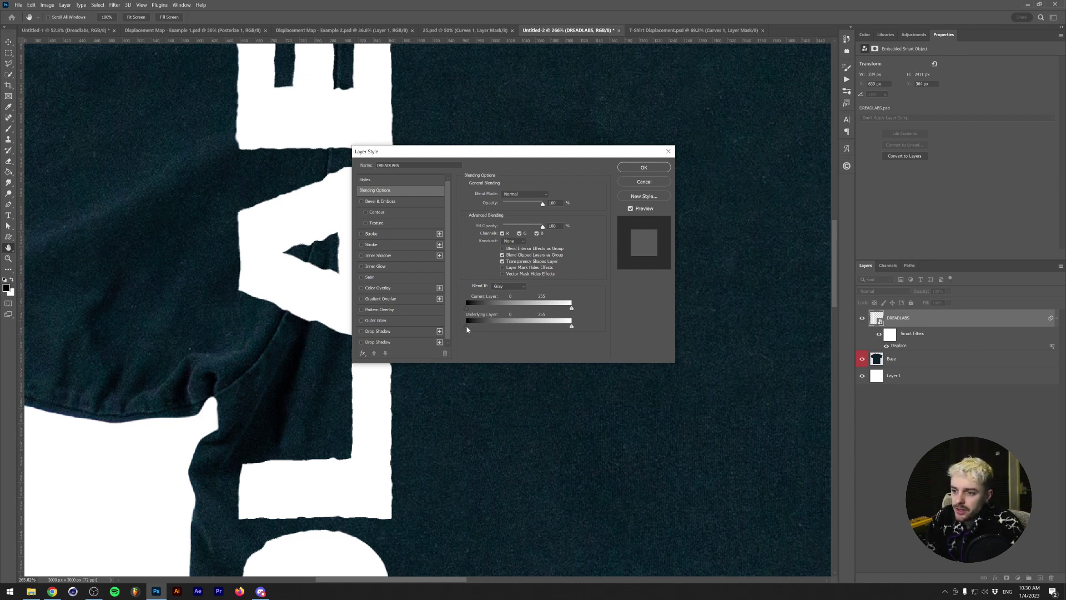
pyautogui.moveTo(467, 327); pyautogui.dragTo(473, 327)
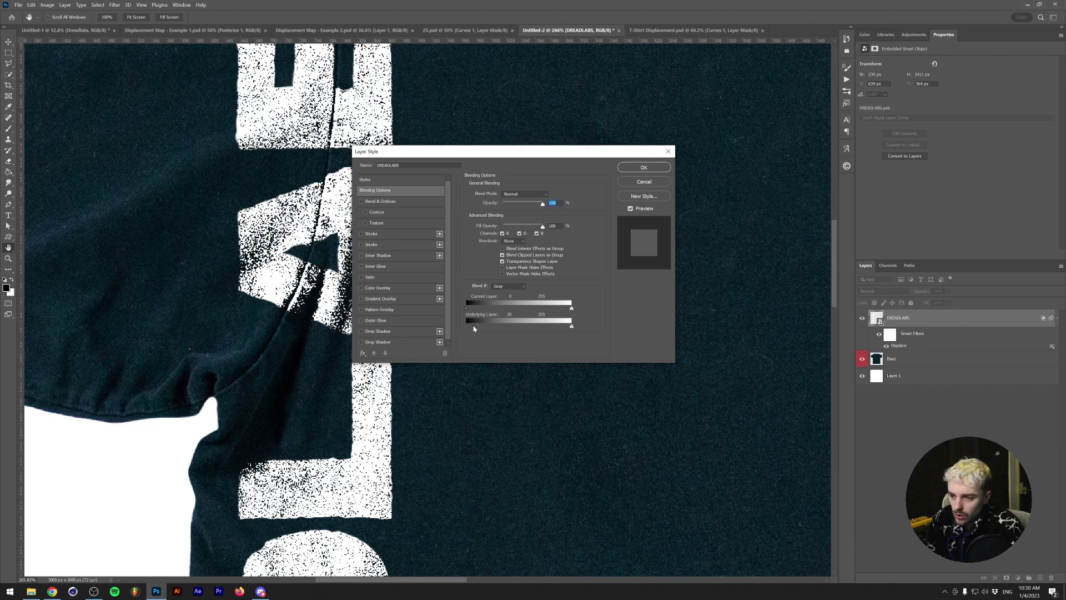
pyautogui.press('alt')
pyautogui.moveTo(473, 328)
pyautogui.mouseDown()
pyautogui.moveTo(463, 330)
pyautogui.moveTo(491, 328)
pyautogui.mouseUp()
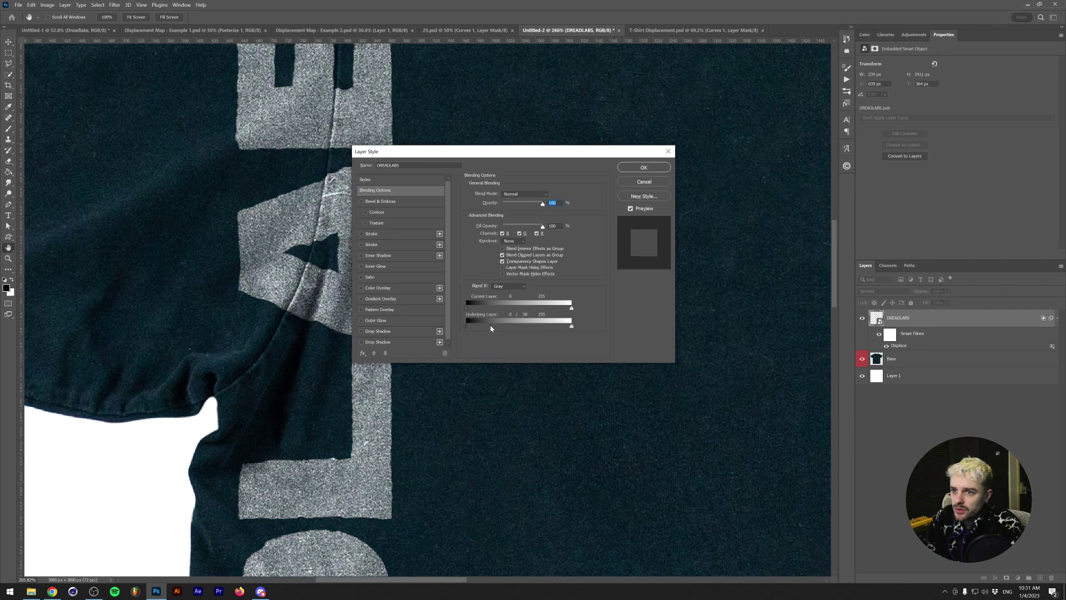
pyautogui.press('Return')
# Inspect the blended DREADLABS print along the folds and seams, both up close and across the whole shirt
pyautogui.scroll(-2, 322, 291)
pyautogui.press('v')
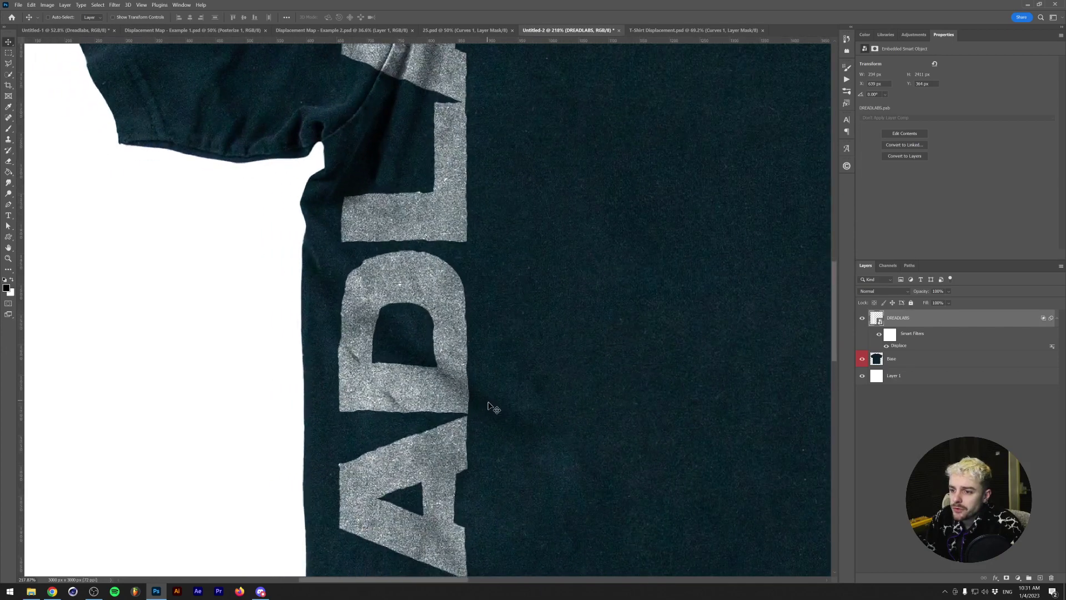
pyautogui.scroll(-5, 452, 387)
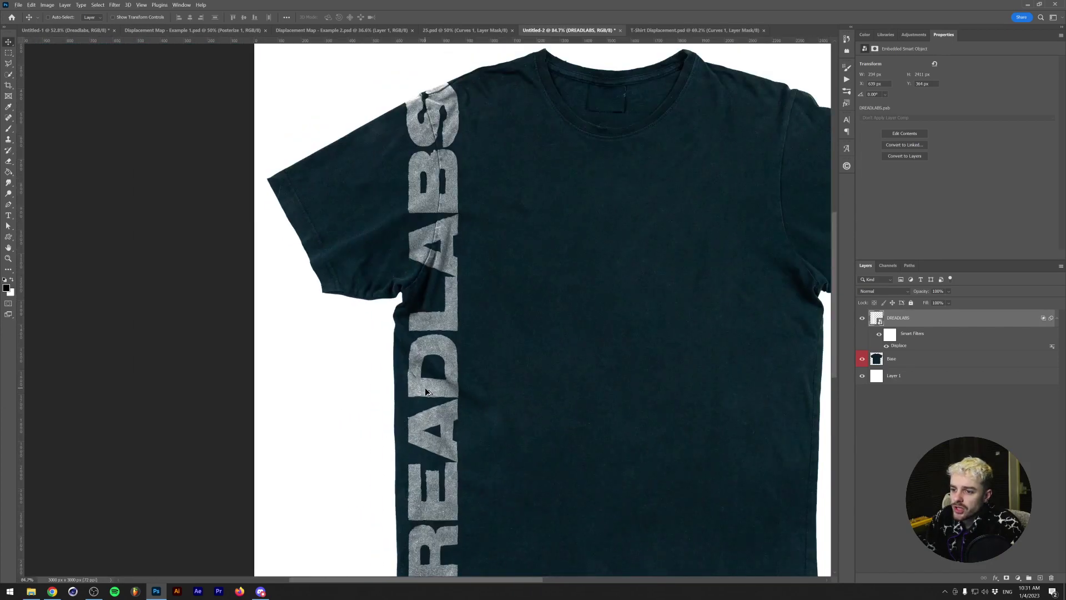
pyautogui.scroll(5, 425, 389)
pyautogui.scroll(-5, 477, 381)
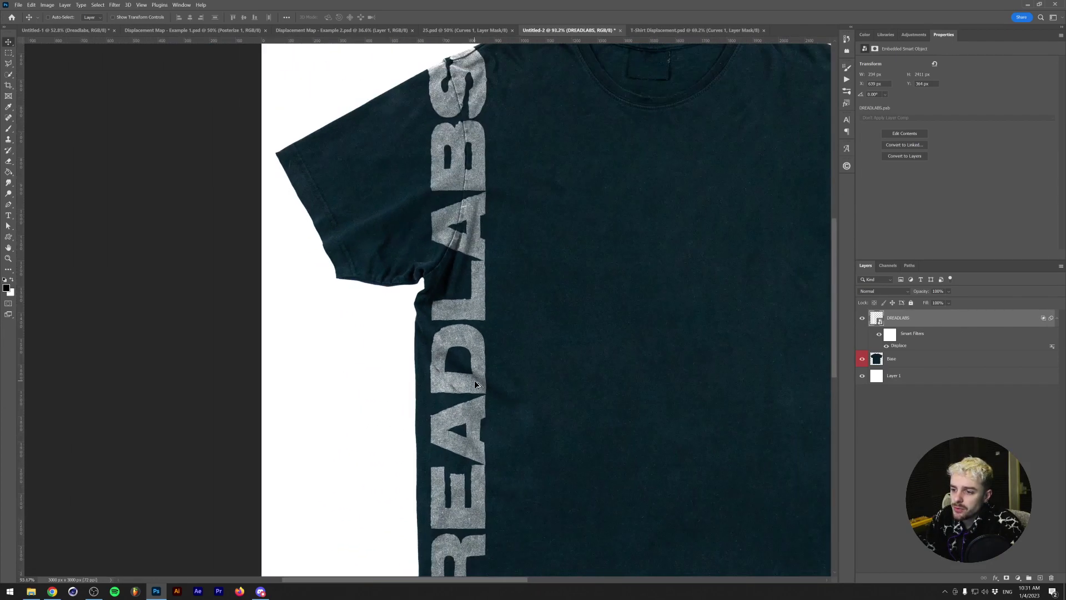
pyautogui.scroll(-3, 474, 380)
pyautogui.scroll(4, 195, 328)
pyautogui.scroll(-3, 195, 325)
pyautogui.scroll(3, 193, 325)
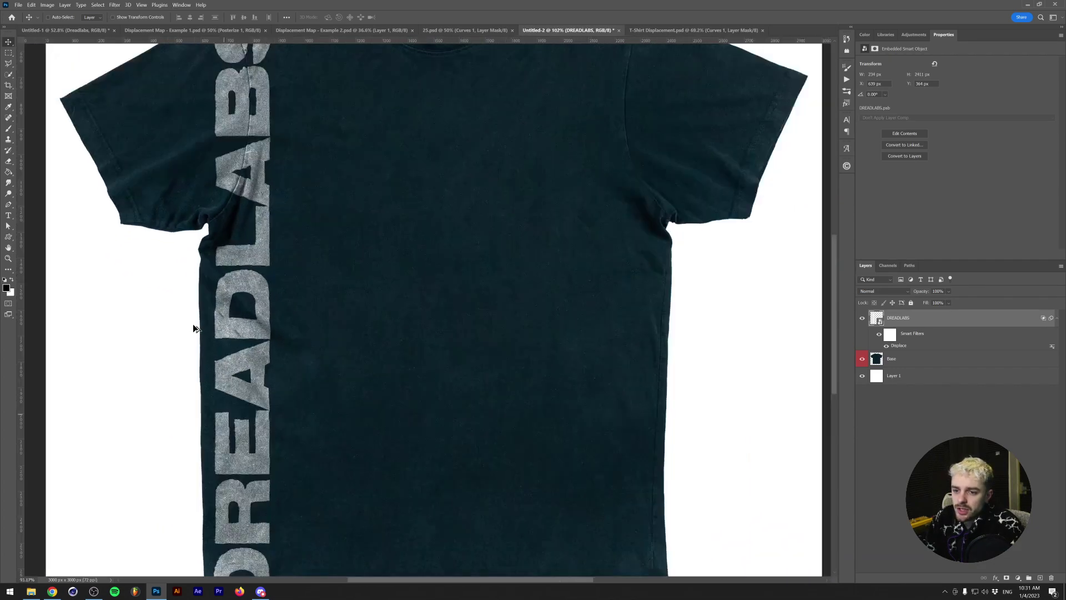
pyautogui.scroll(-3, 193, 328)
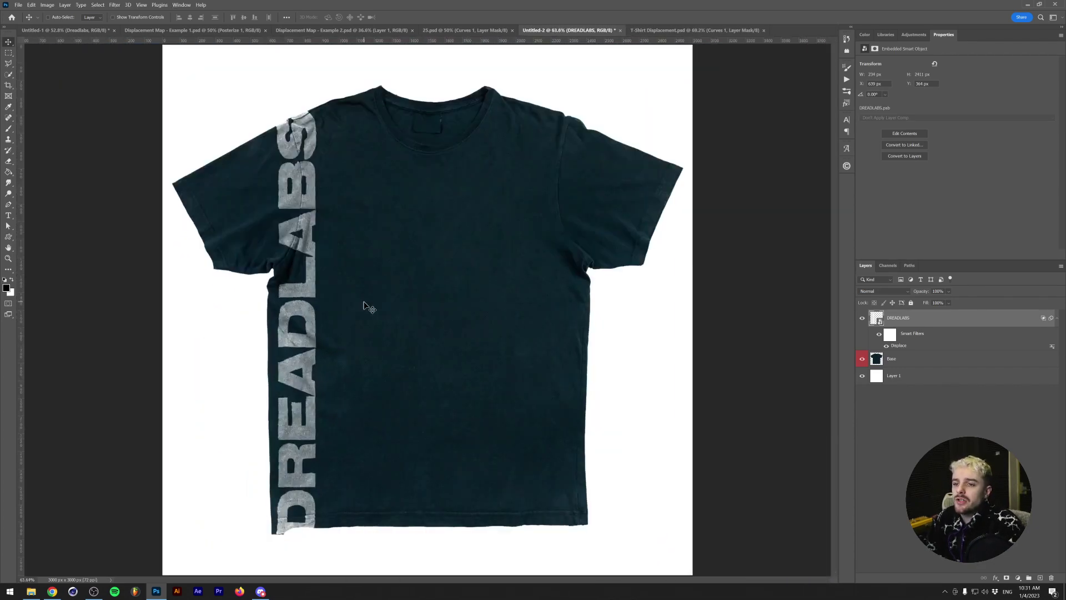